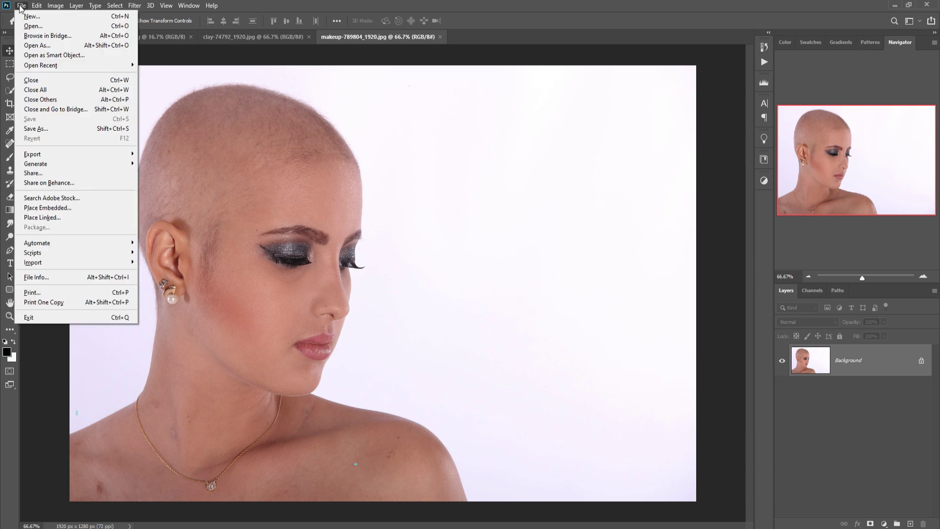
Create a 1280 x 720 px, 300 ppi RGB document with a white background and add a gradient fill layer
click(30, 18)
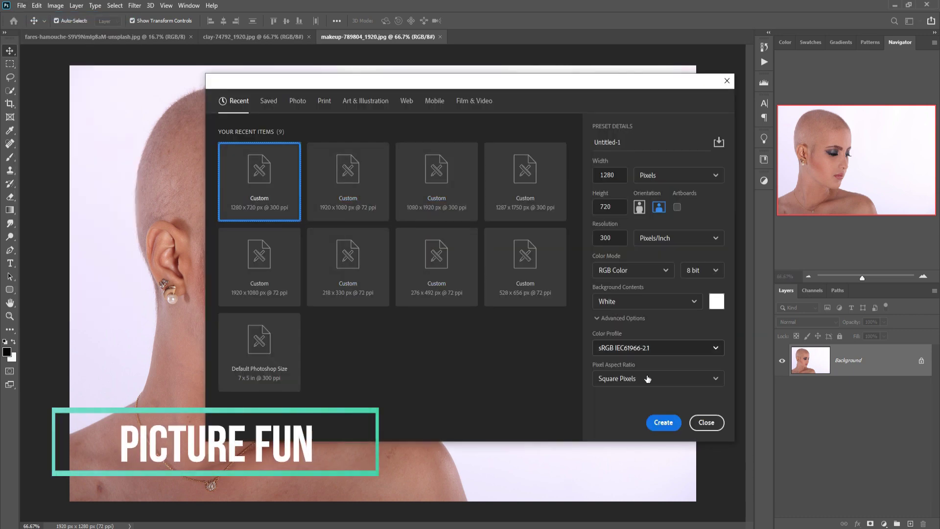
click(666, 426)
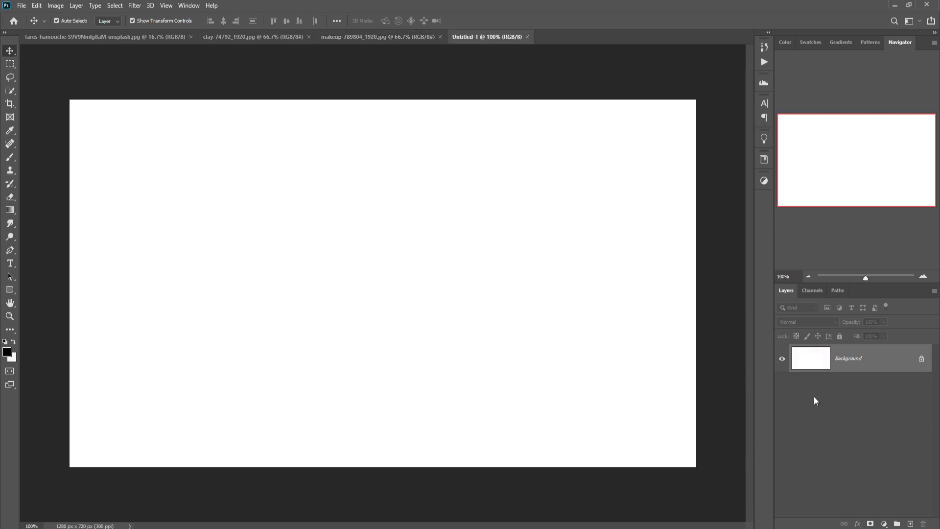
click(884, 524)
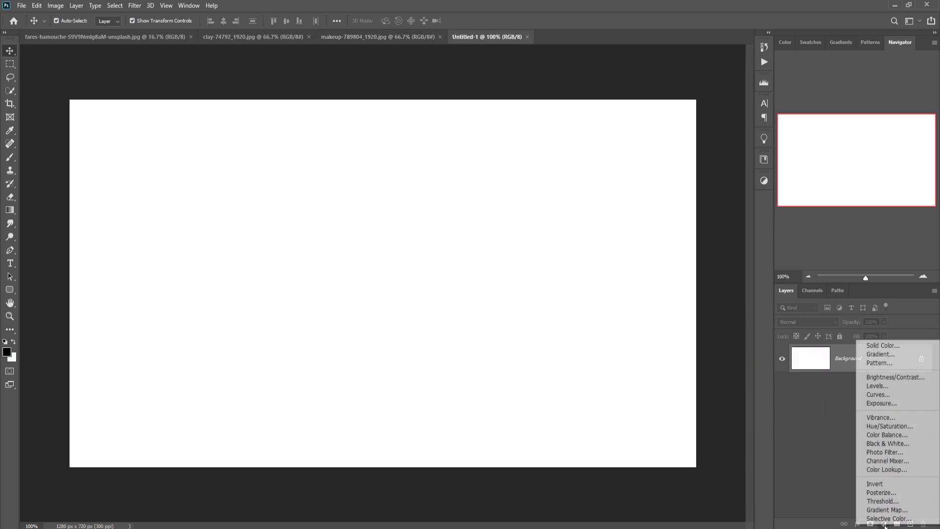
click(886, 355)
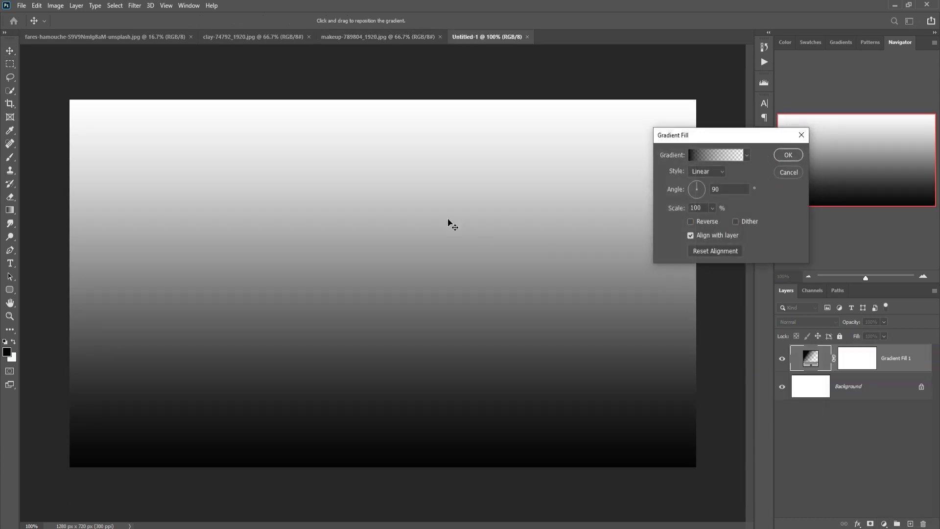
Apply the Blue_02 preset from the Blues group to the gradient fill
click(727, 157)
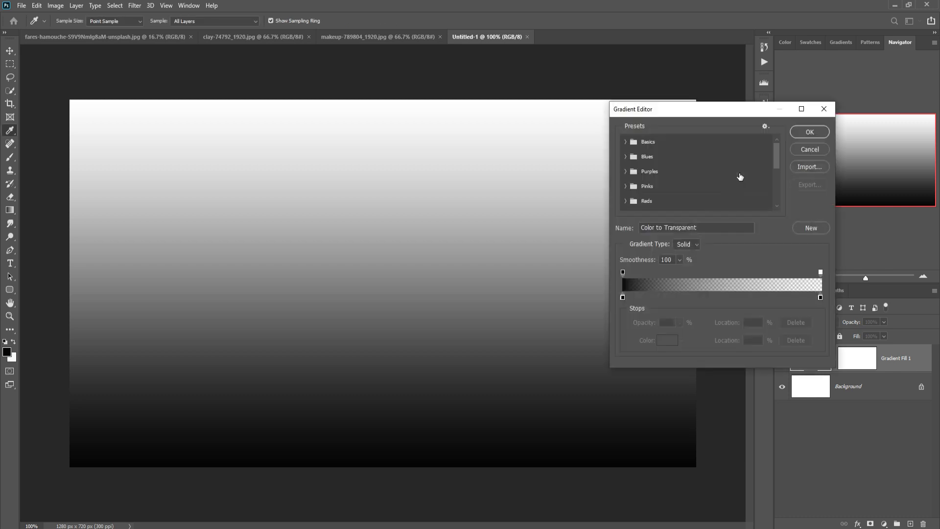
click(631, 161)
click(687, 174)
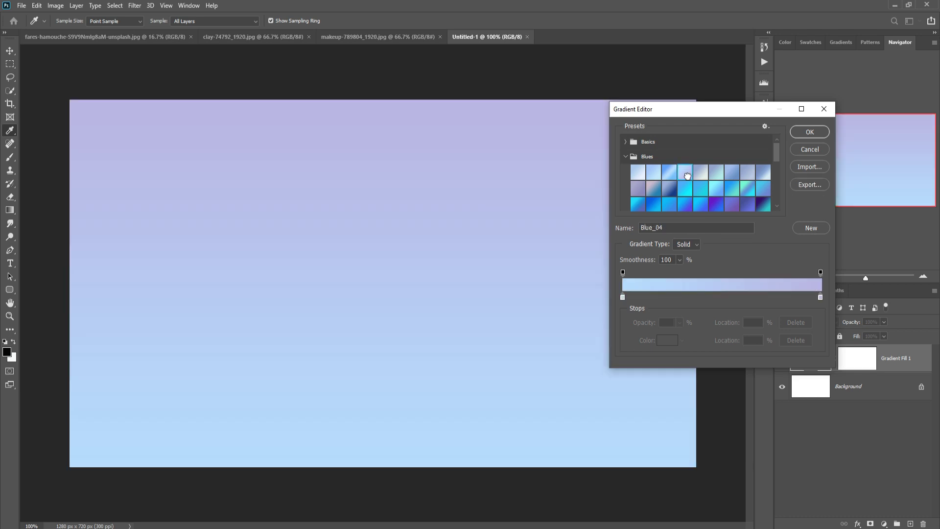
click(657, 175)
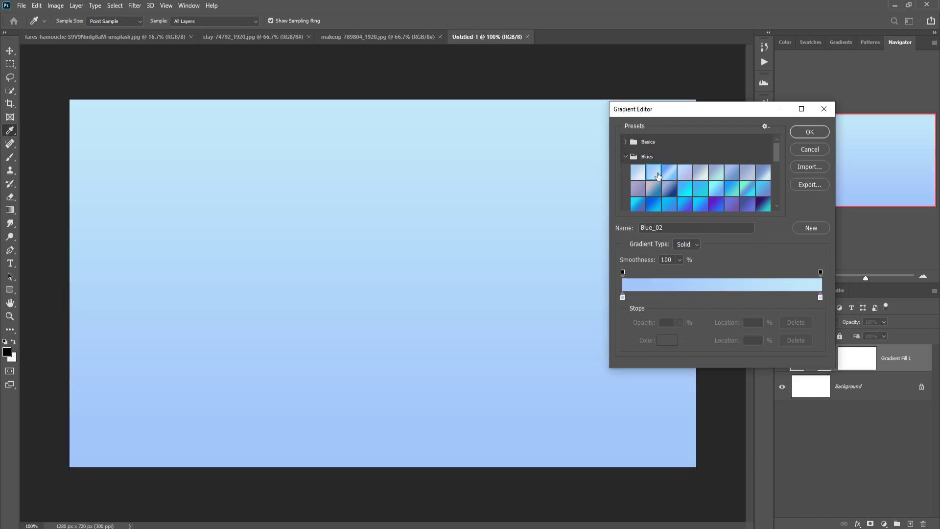
click(796, 133)
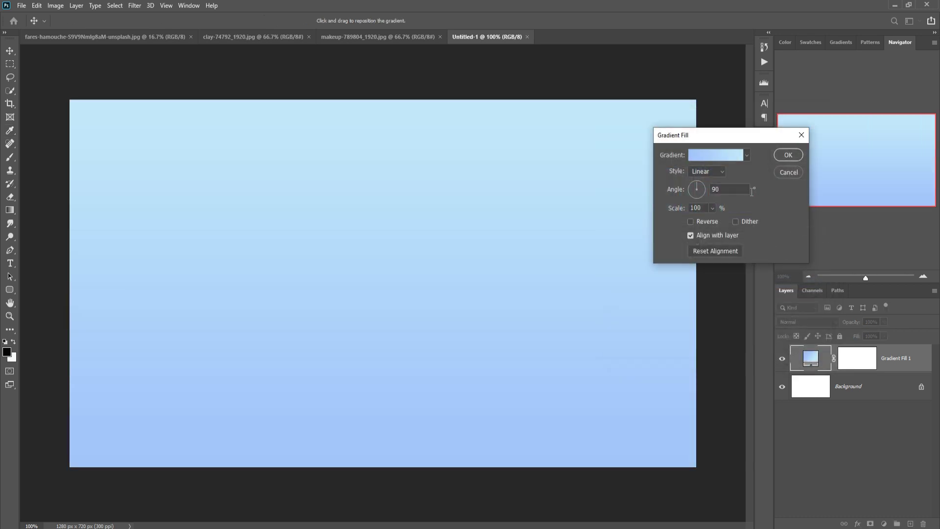
Make the gradient fill radial and reversed, with a scale of 199%
click(723, 172)
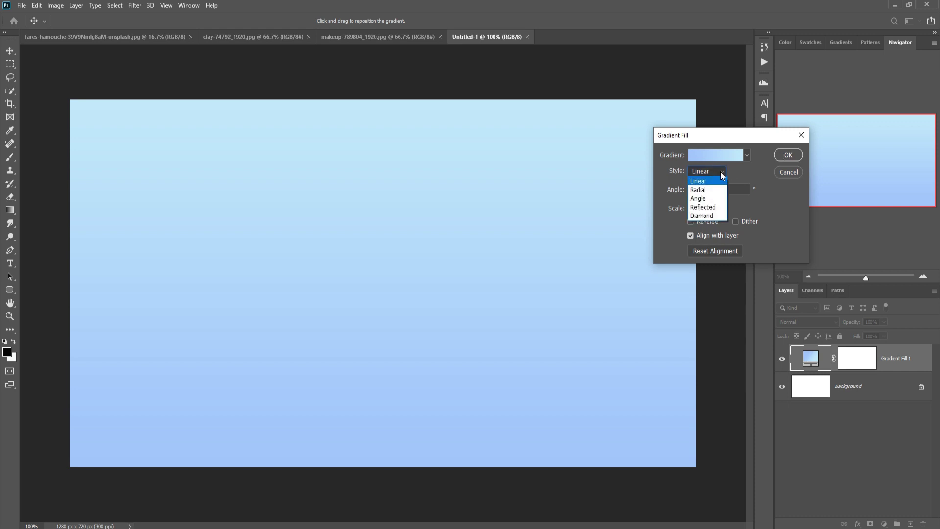
click(711, 191)
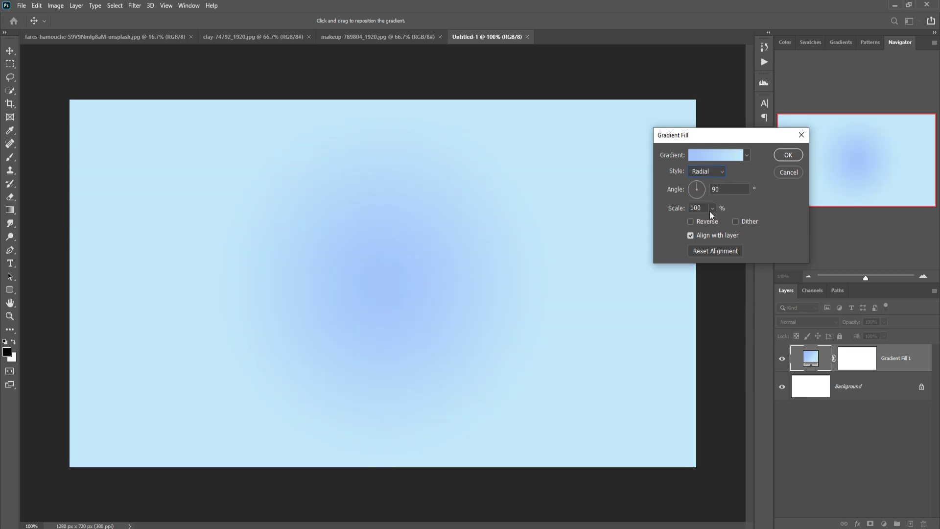
click(691, 222)
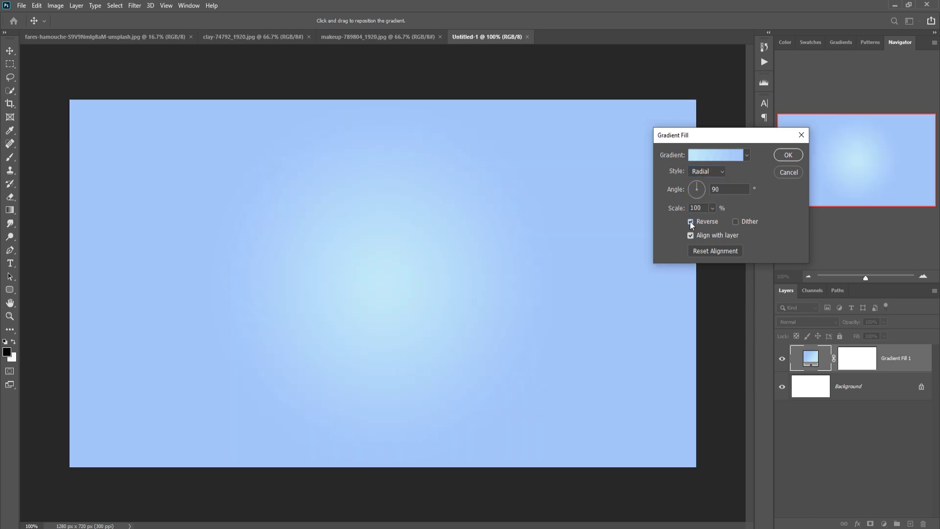
click(713, 209)
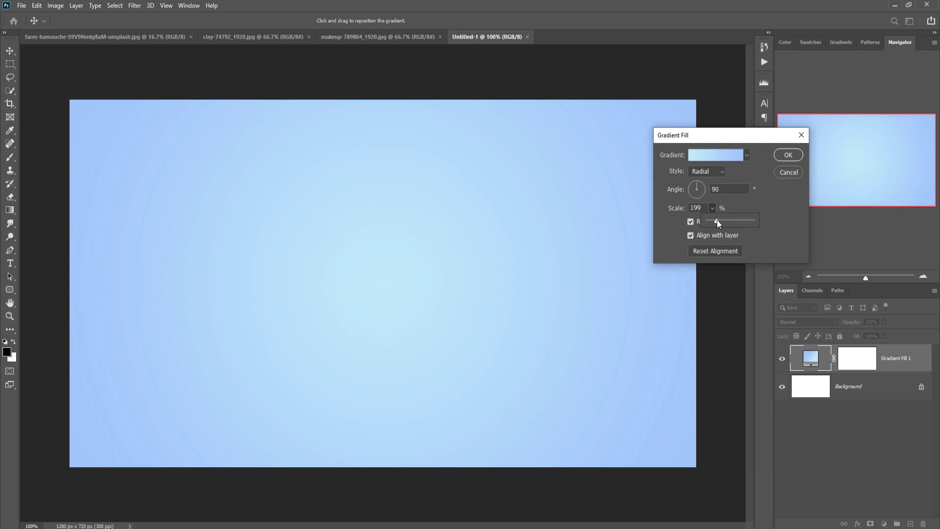
Change the gradient's colour stop at location 100% to light grey e9ebec and apply the gradient fill
click(710, 153)
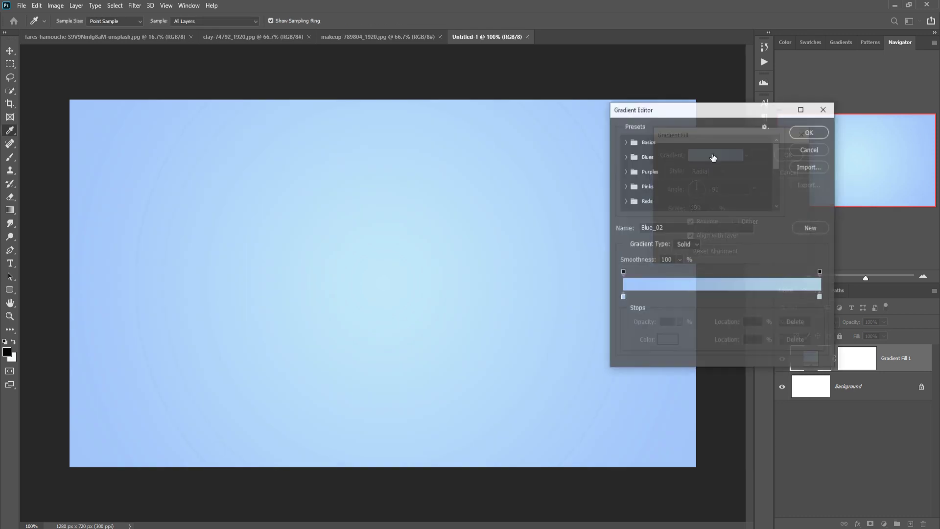
click(622, 296)
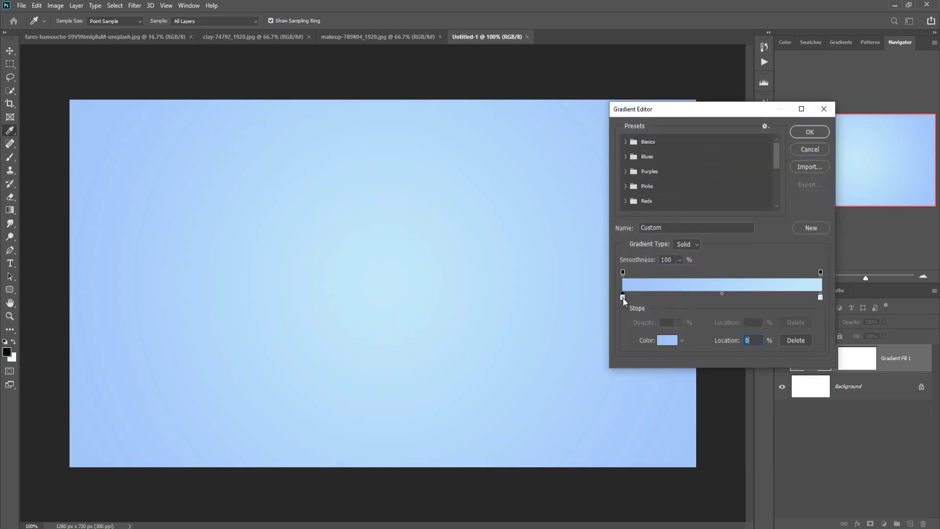
click(821, 297)
click(667, 340)
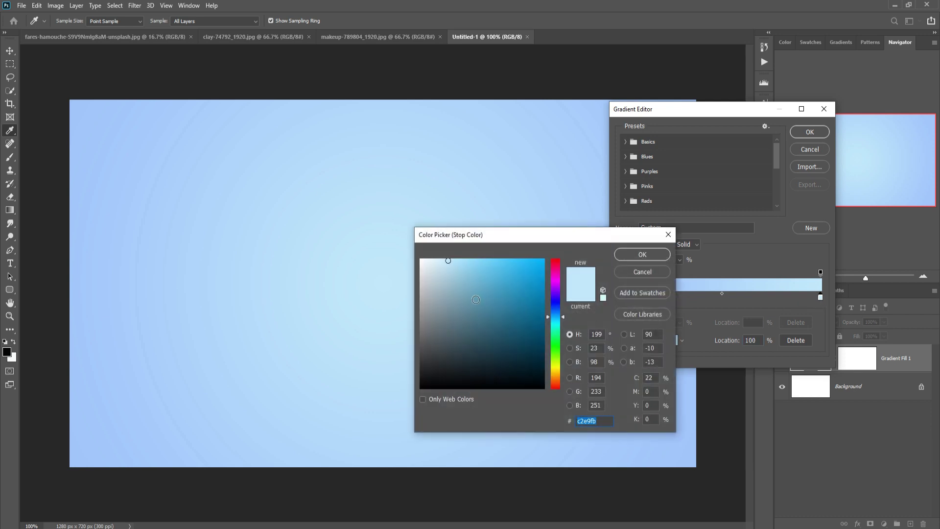
click(483, 289)
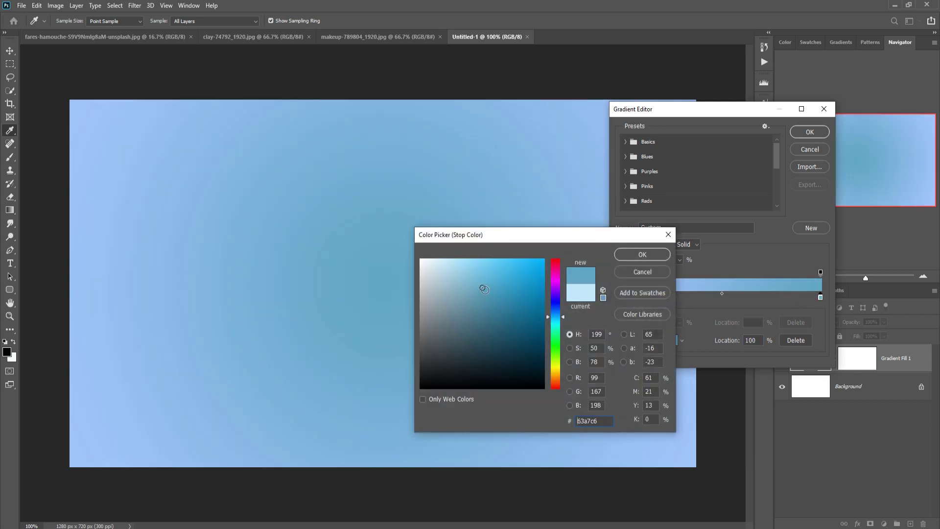
click(544, 312)
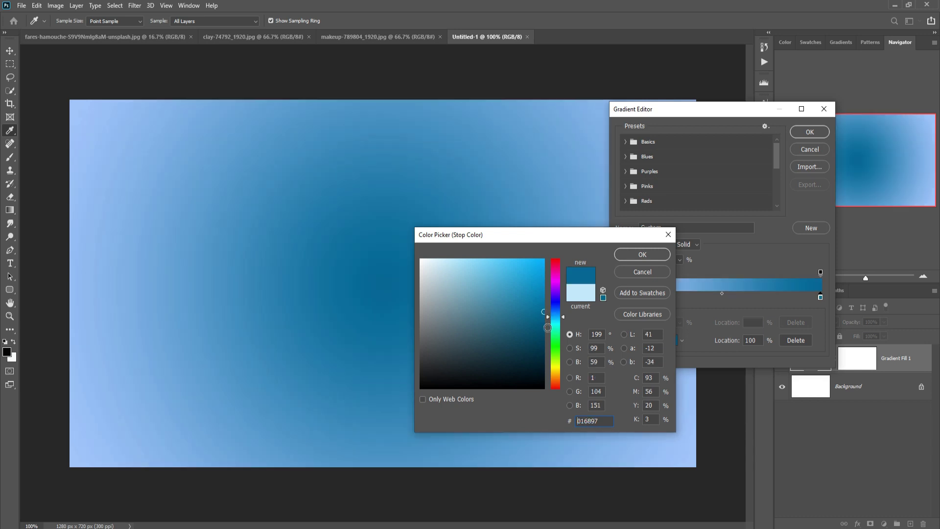
mouse_move(548, 327)
mouse_down()
mouse_move(546, 367)
mouse_move(540, 345)
mouse_up()
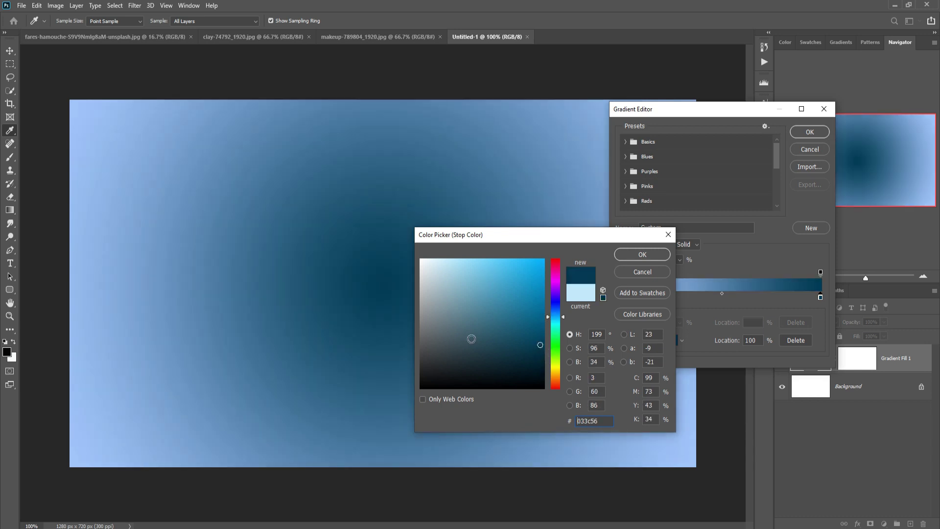
drag(454, 329, 422, 268)
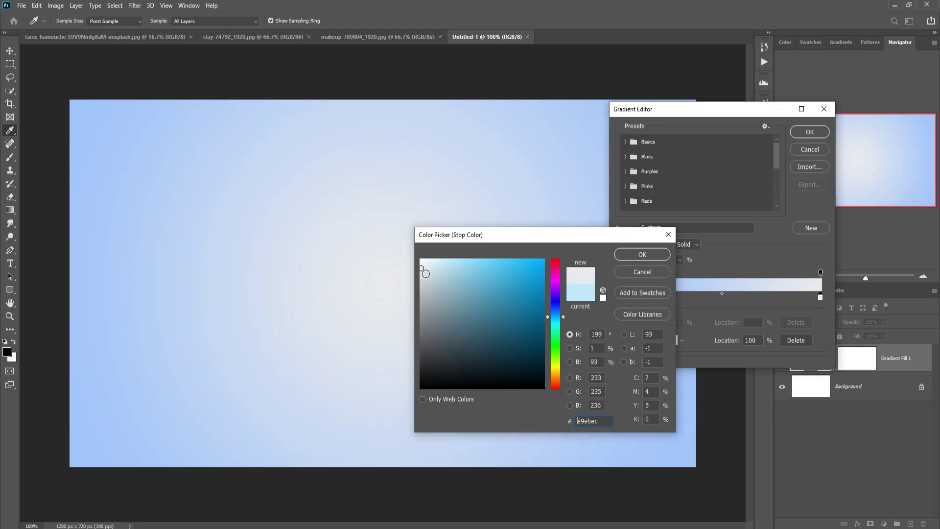
click(647, 258)
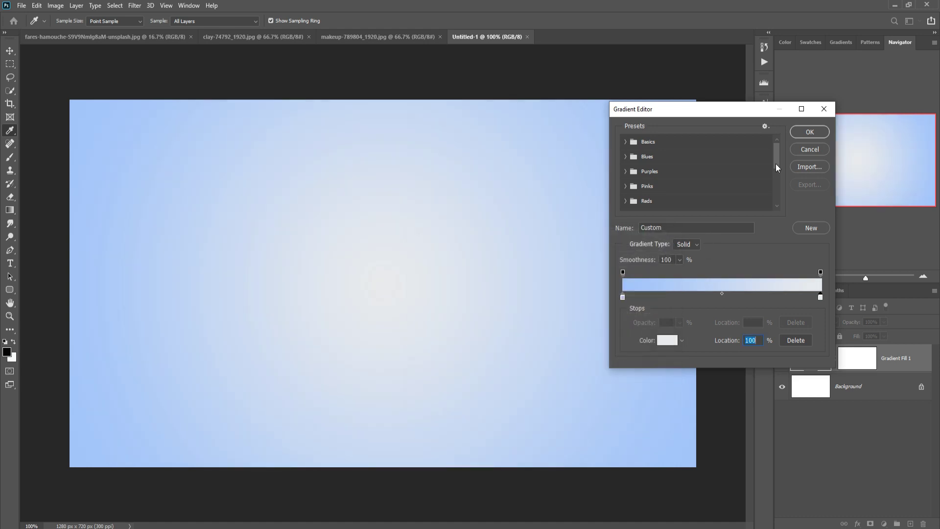
click(800, 133)
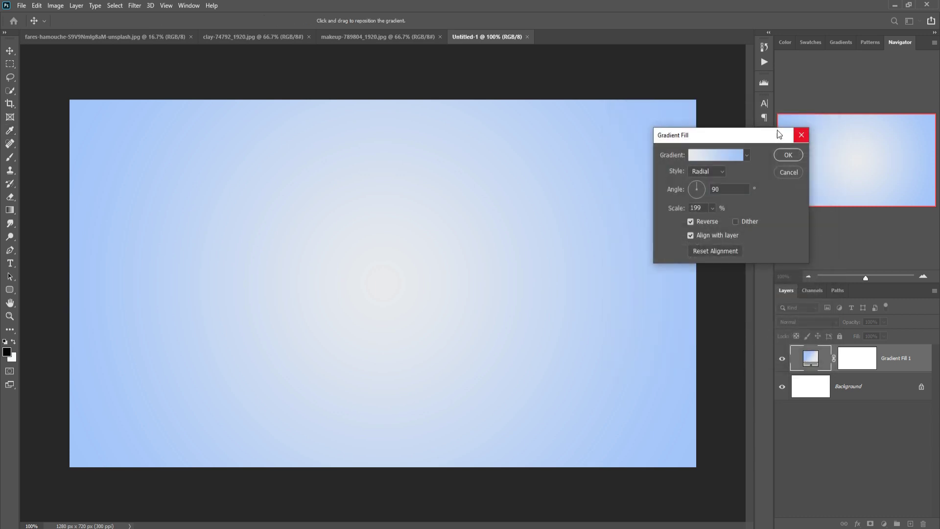
click(790, 152)
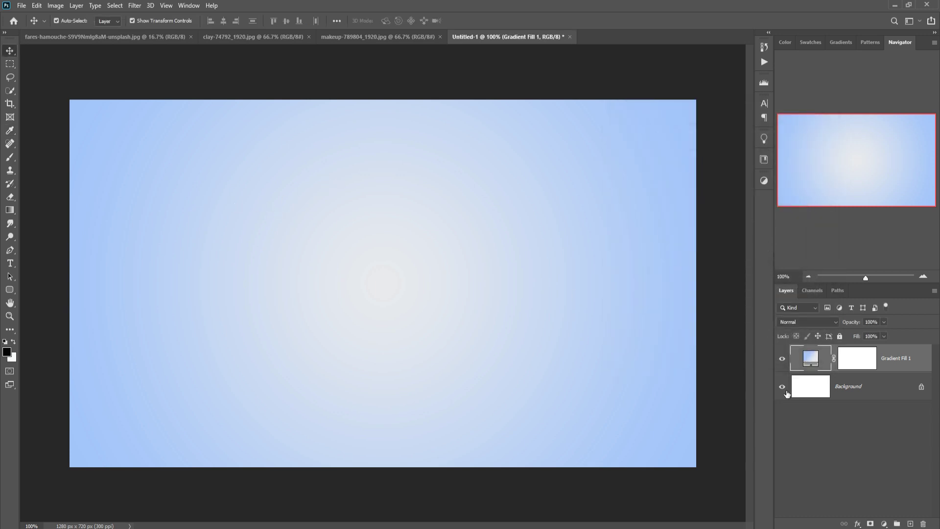
Edit the gradient fill layer so its colour stop at location 0% is mid grey 878888
double_click(814, 360)
click(730, 156)
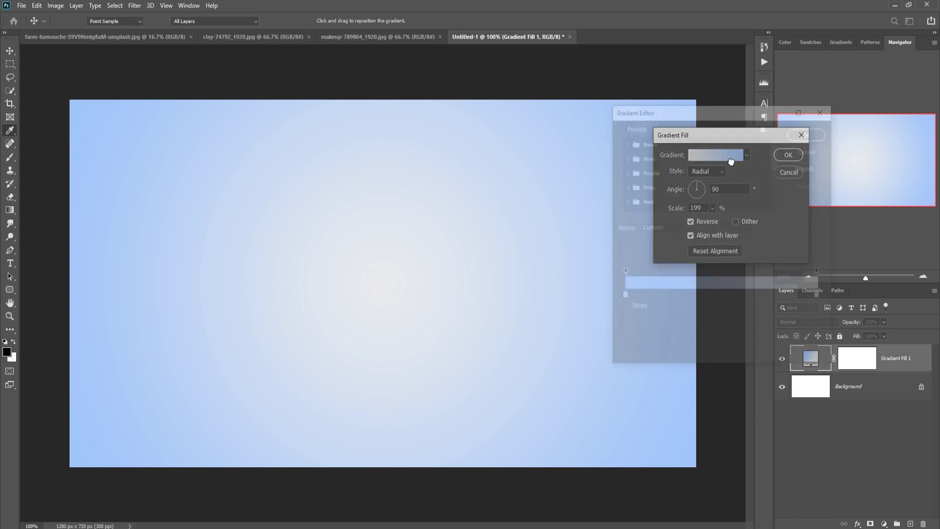
click(623, 297)
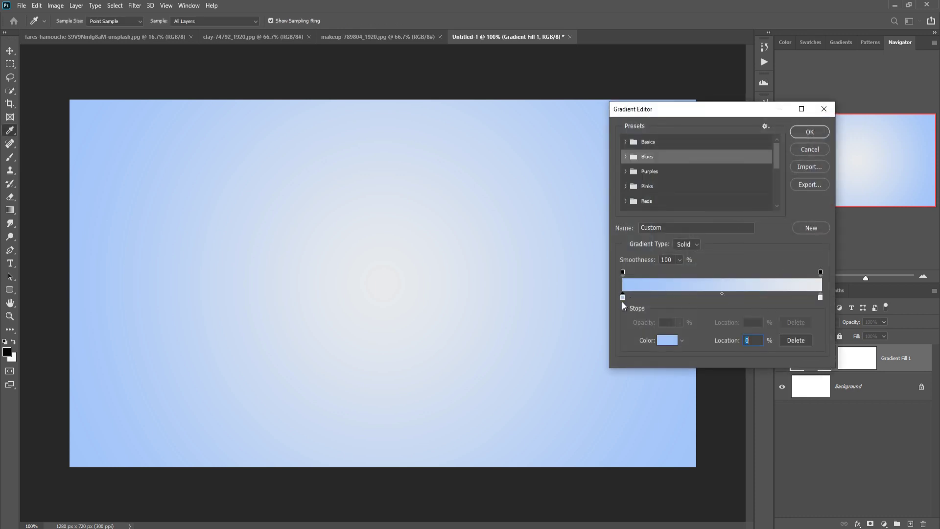
click(670, 342)
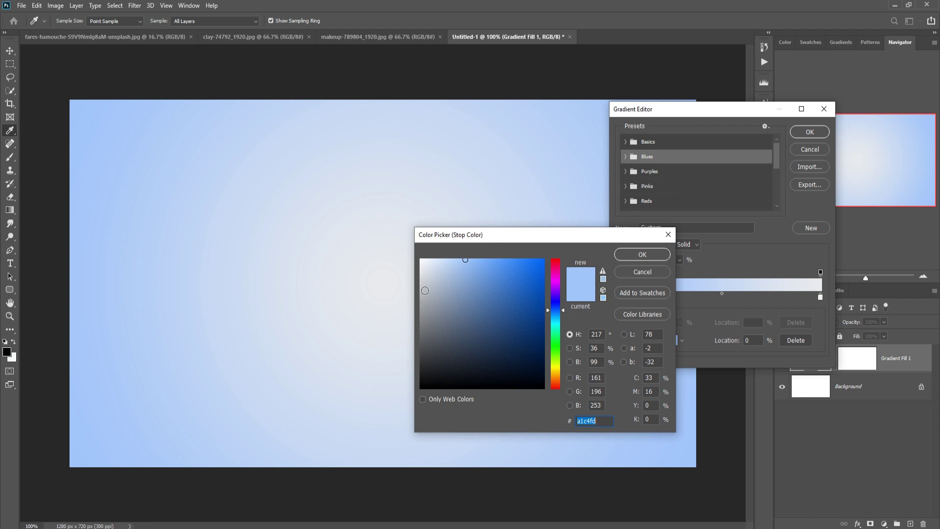
text(c9caca)
click(421, 296)
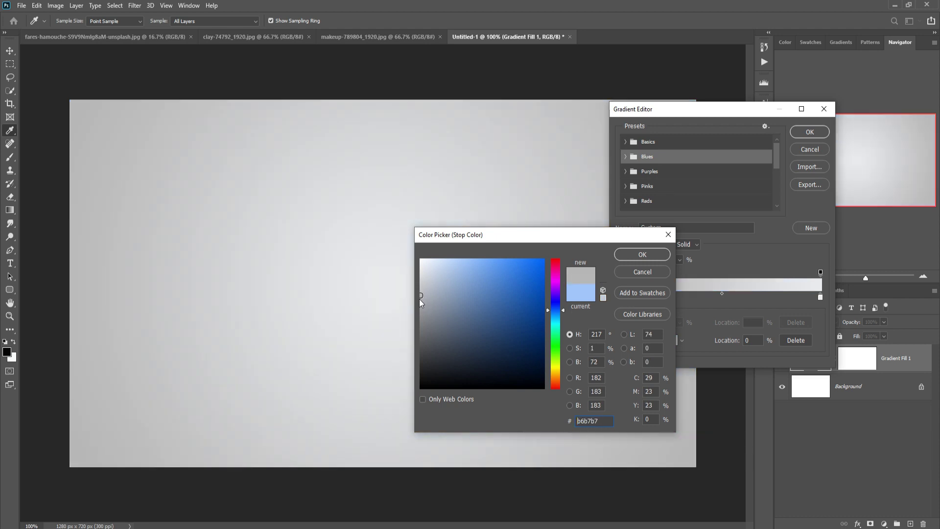
click(421, 320)
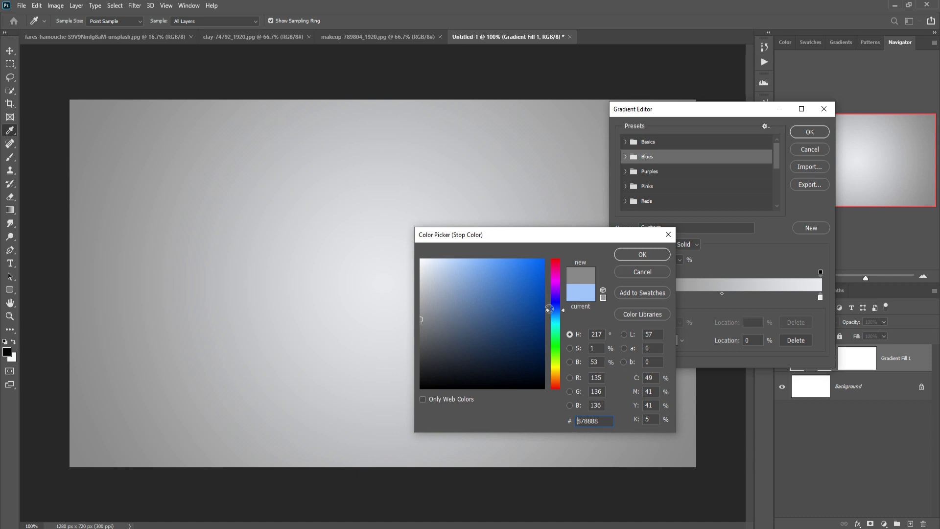
click(644, 256)
click(799, 136)
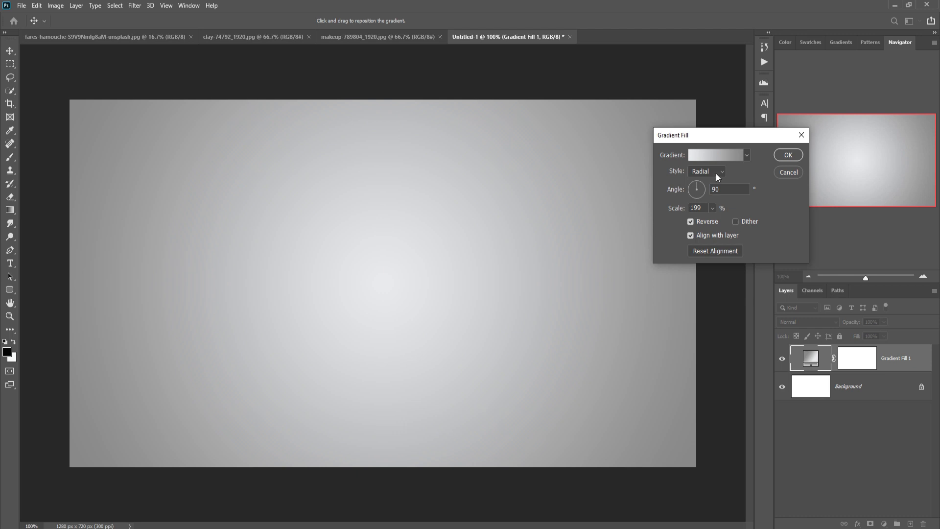
click(789, 153)
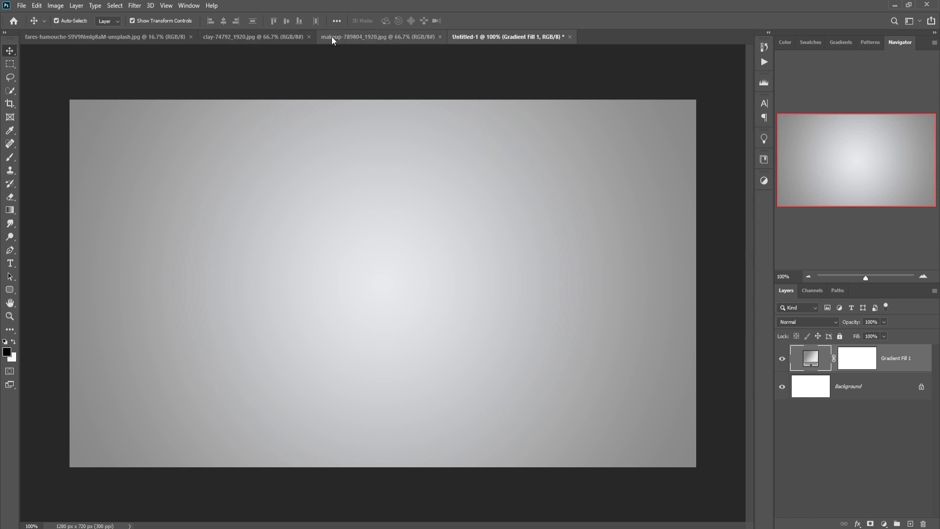
Float the makeup-789804_1920.jpg window, copy its portrait into the Untitled-1 document, and put the floating window away
drag(331, 36, 365, 67)
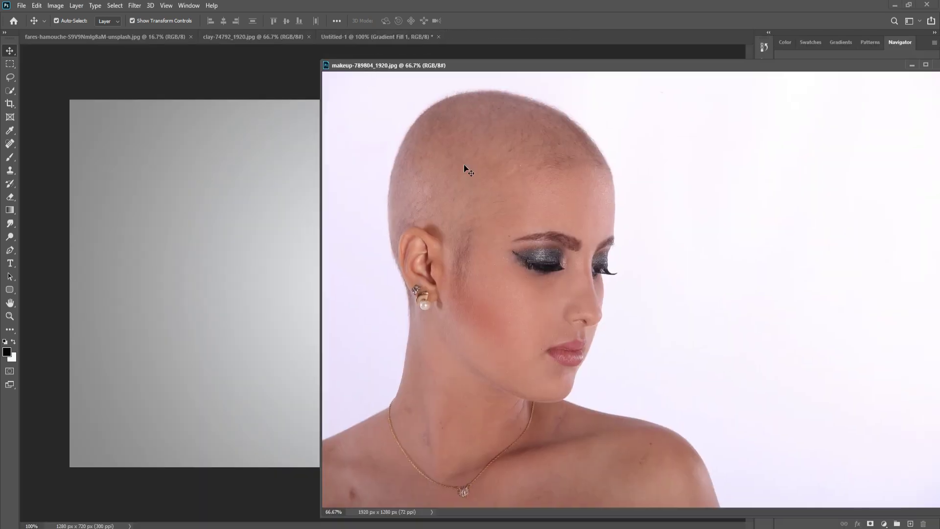
drag(558, 140, 271, 192)
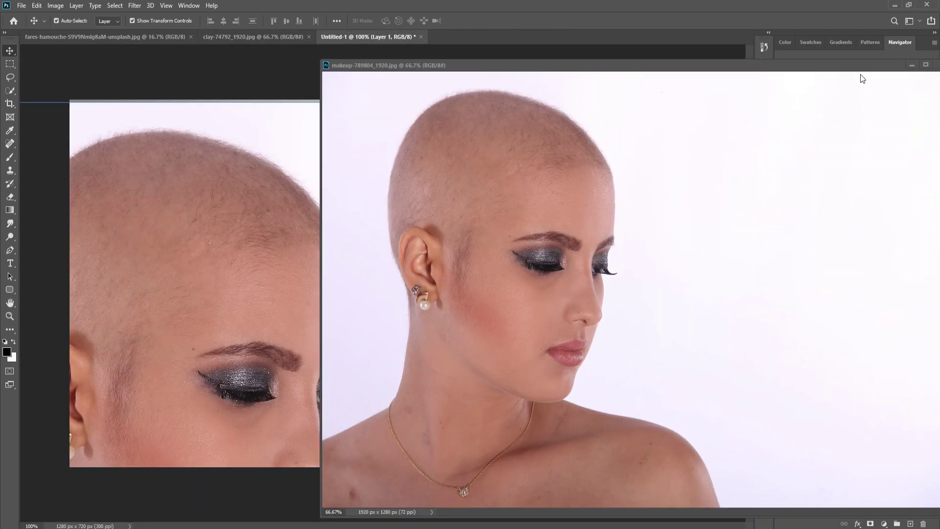
click(900, 66)
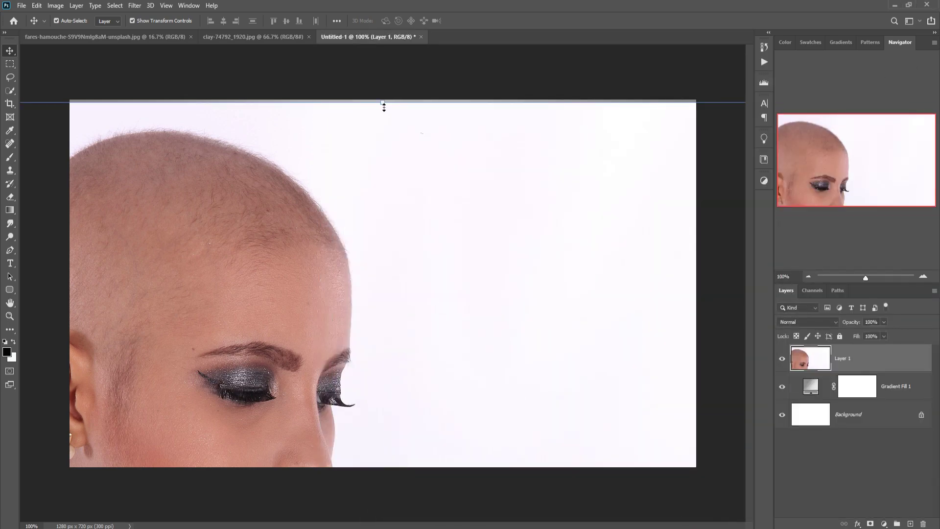
Scale the portrait layer down to about 63.6% and position it centrally with the head and neck inside the canvas
drag(388, 110, 377, 267)
drag(380, 363, 522, 225)
drag(480, 256, 485, 256)
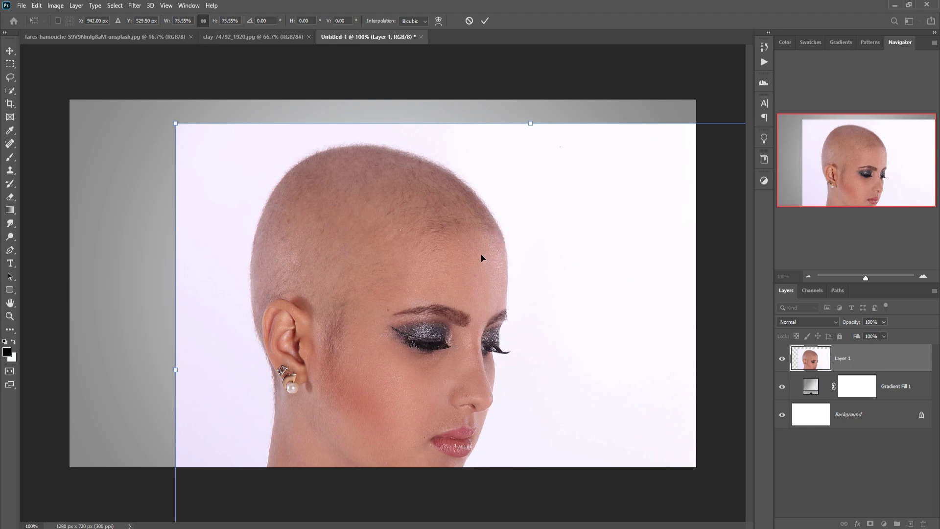
drag(537, 132, 539, 168)
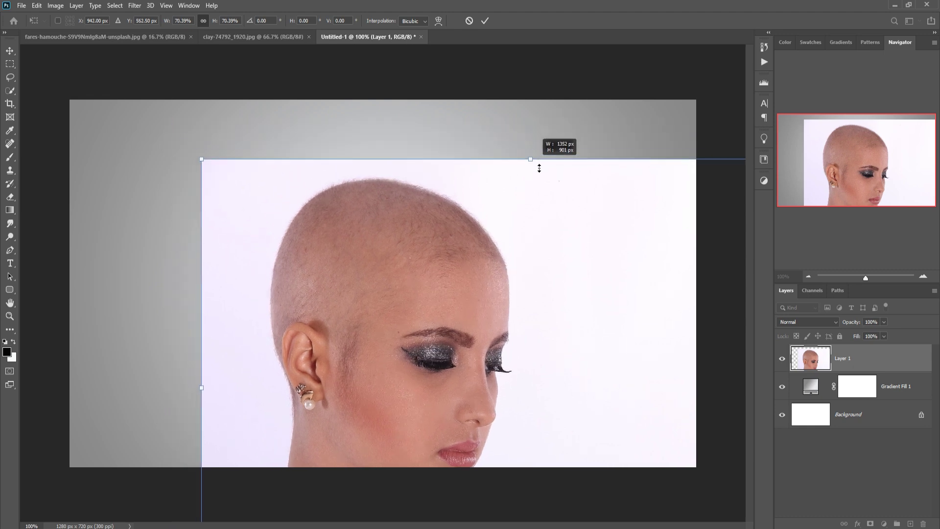
drag(535, 243, 538, 196)
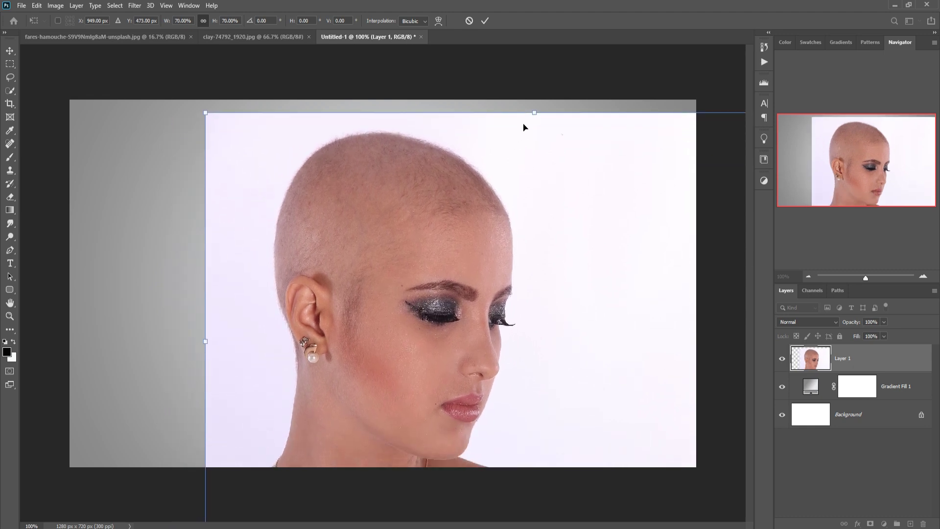
drag(538, 117, 538, 132)
drag(536, 218, 537, 215)
drag(538, 130, 538, 156)
drag(533, 206, 510, 217)
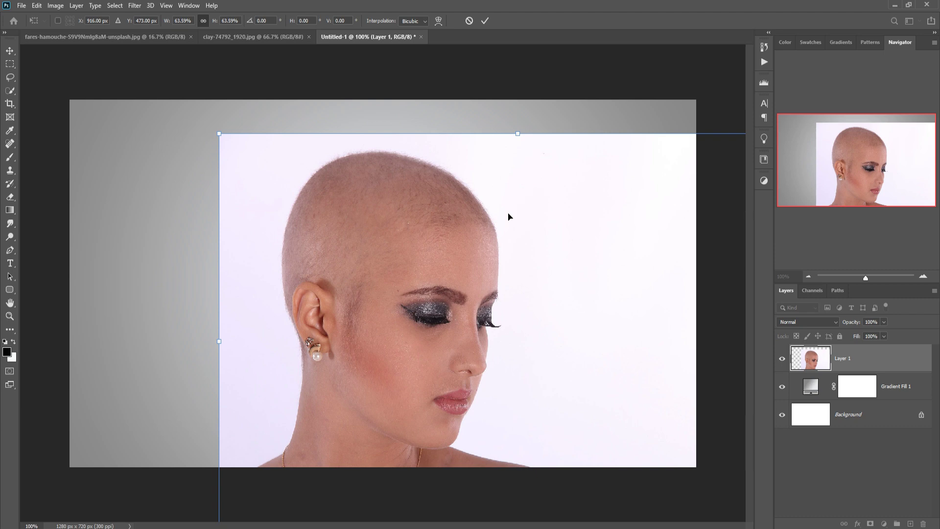
click(484, 20)
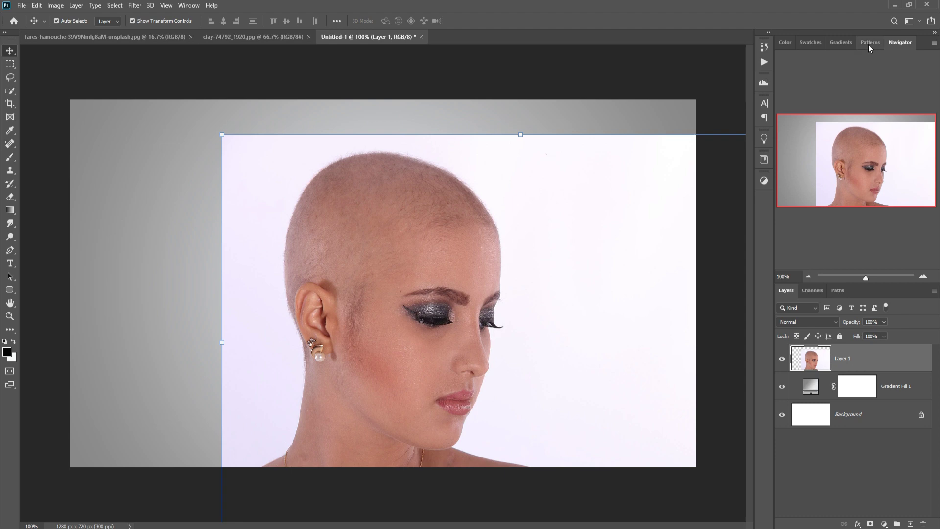
Remove the white background from the portrait layer with the Remove Background quick action in its properties
click(151, 5)
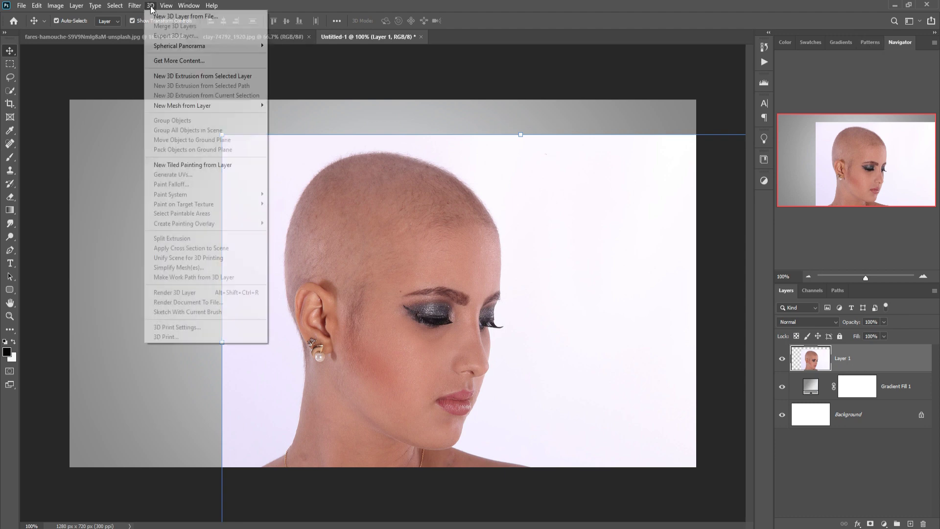
mouse_move(189, 6)
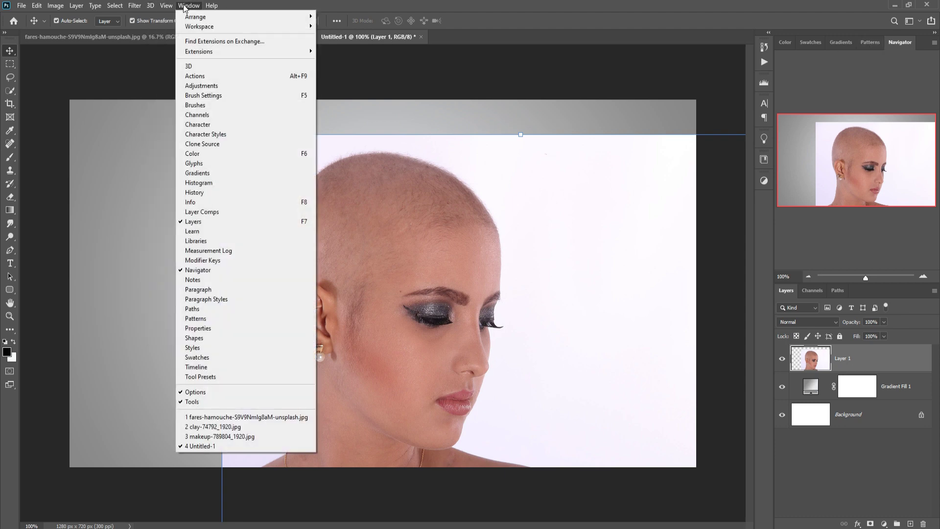
click(208, 327)
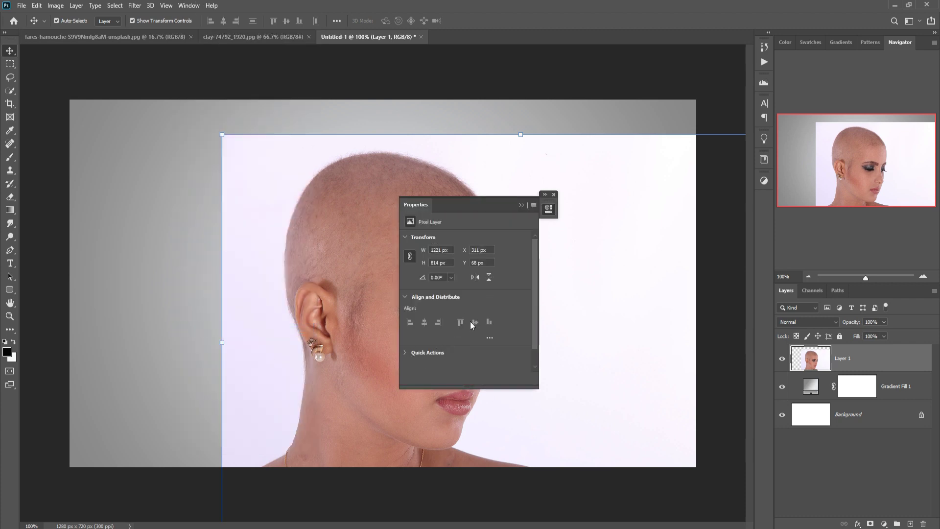
scroll(453, 333, down, 1)
click(416, 334)
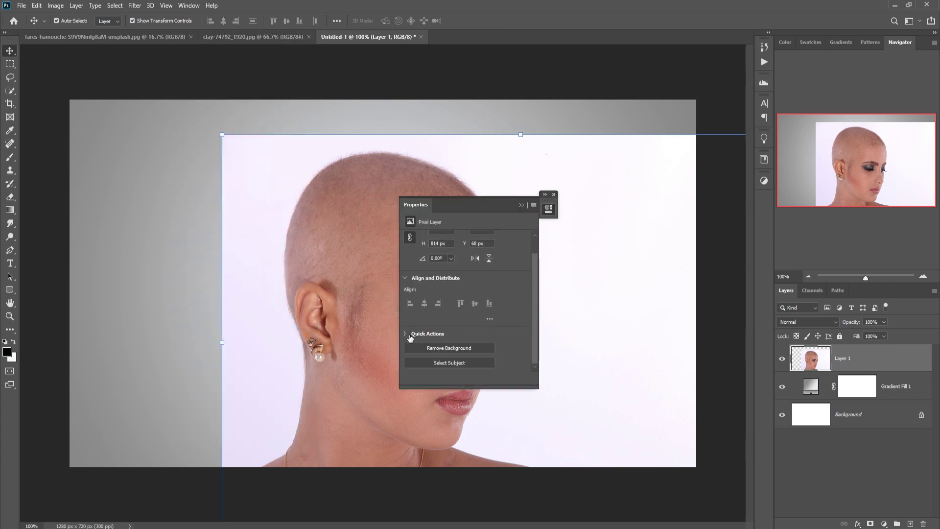
click(444, 351)
click(466, 348)
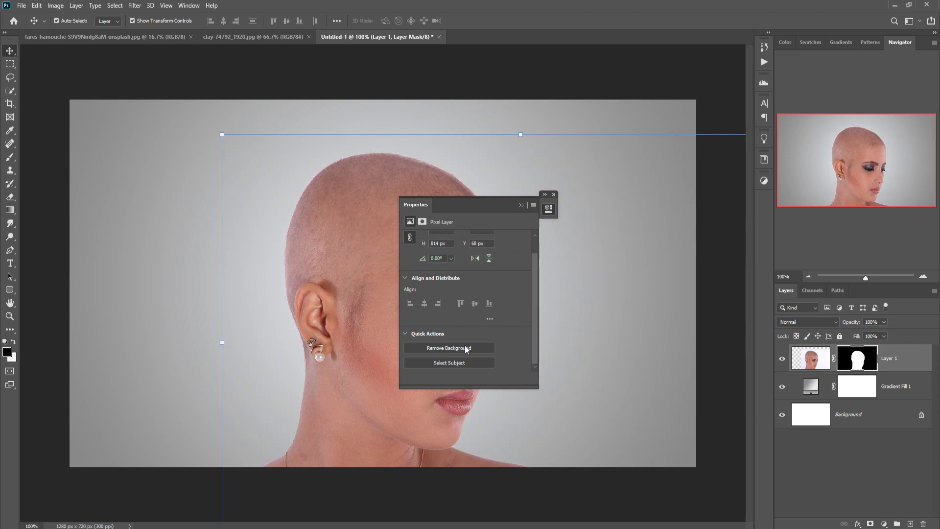
click(553, 195)
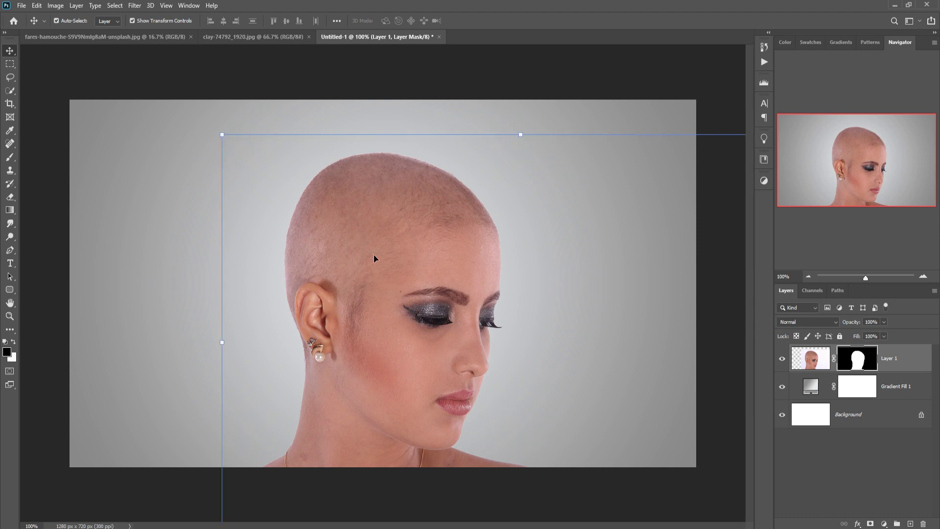
Add a Curves adjustment layer above the portrait and clip it to Layer 1
click(811, 358)
click(884, 524)
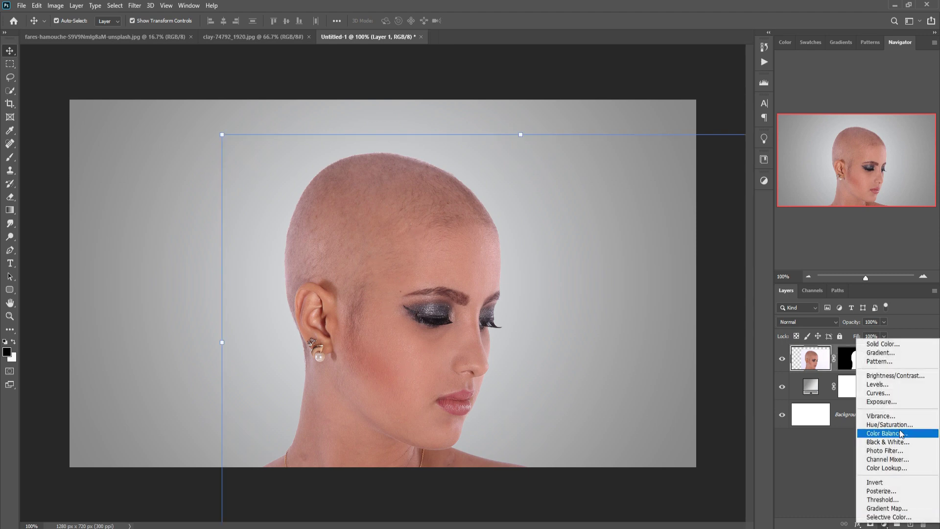
click(879, 392)
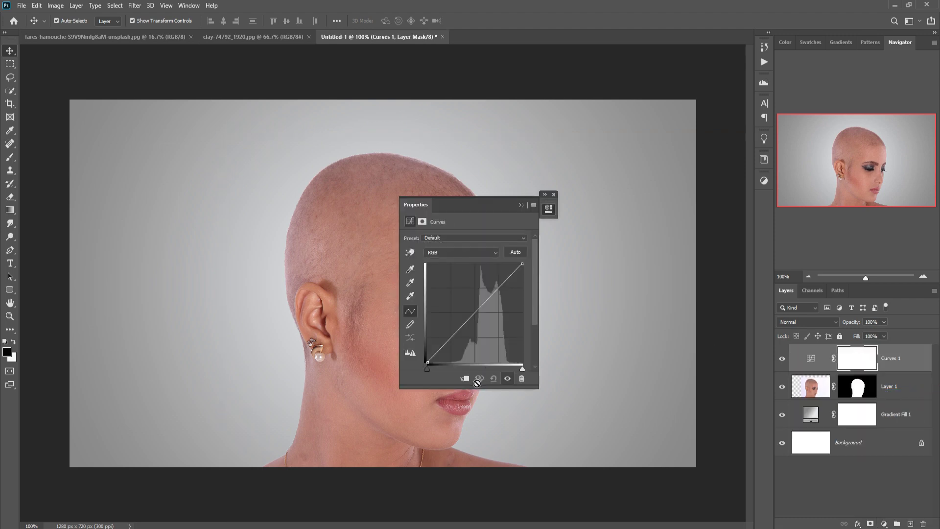
click(465, 379)
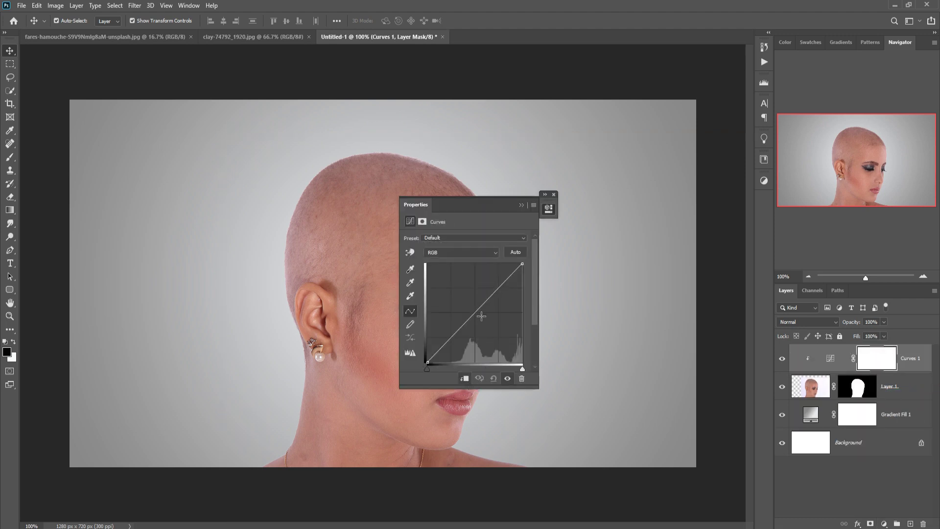
Darken the portrait slightly by bending the RGB curve down in the midtones and put the adjustment settings away
drag(481, 317, 483, 319)
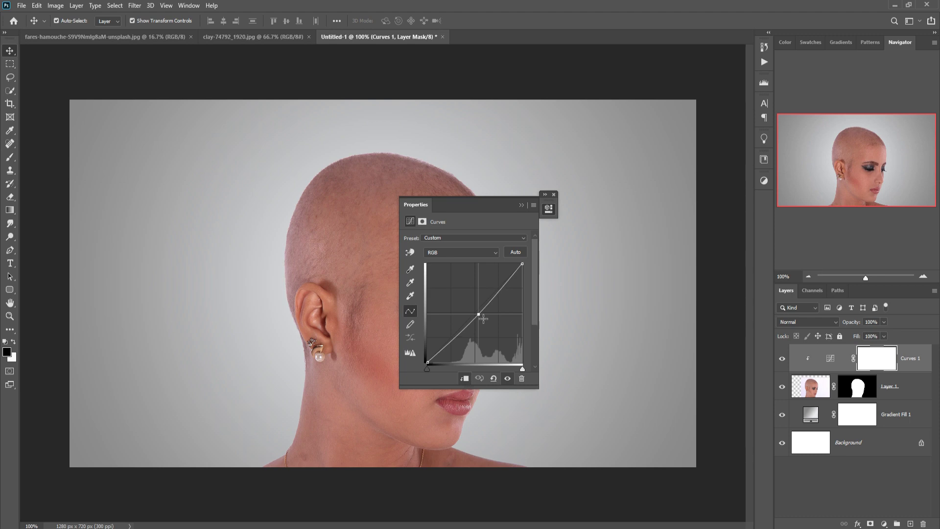
click(506, 294)
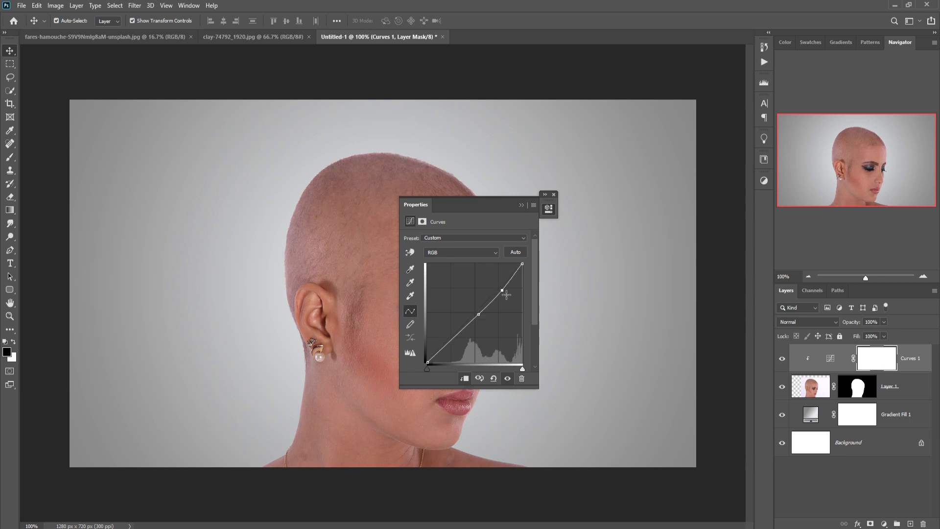
drag(506, 294, 485, 321)
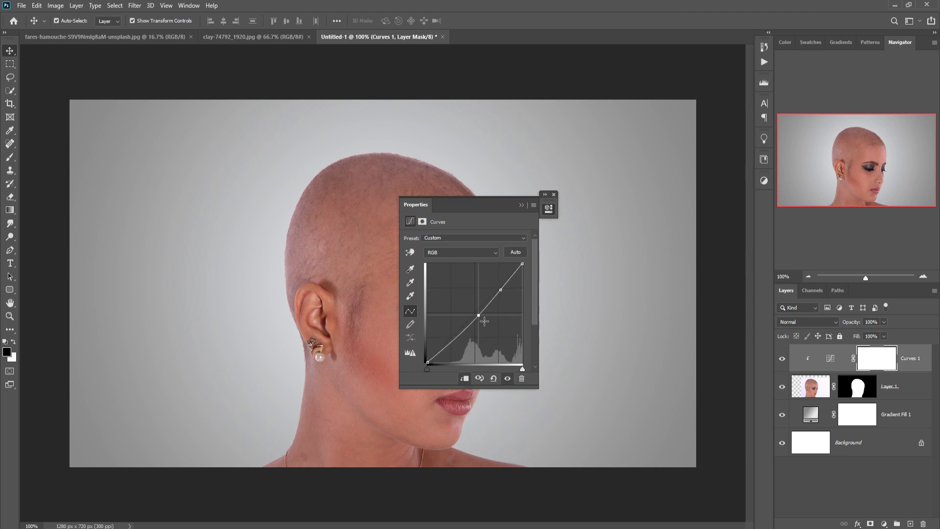
click(522, 205)
click(555, 195)
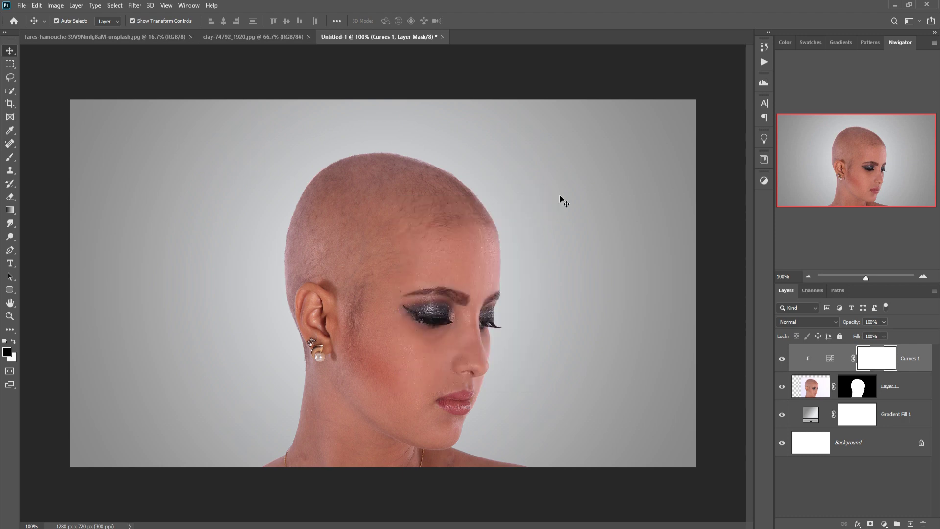
In clay-74792_1920.jpg, start a Pen tool path around the smooth round bowl left of centre, following its left side and base
click(256, 38)
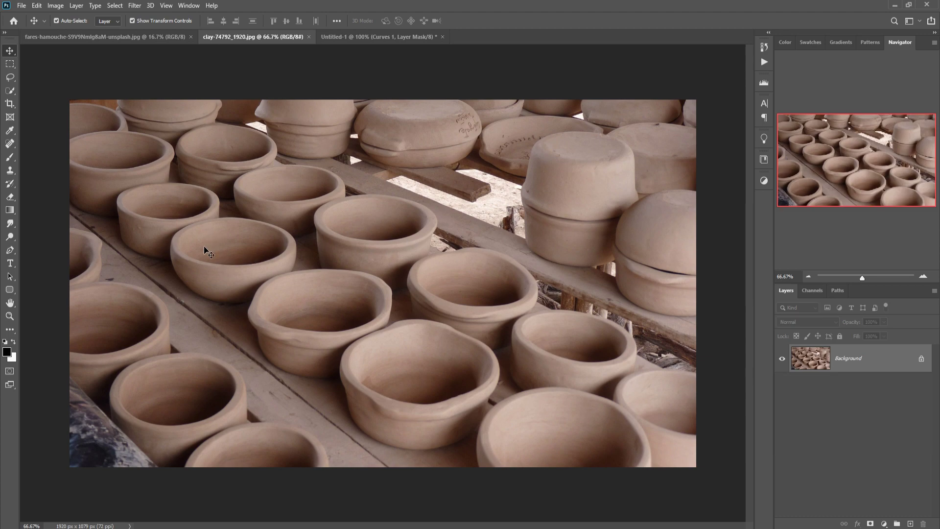
key(ctrl+plus)
key(ctrl+plus)
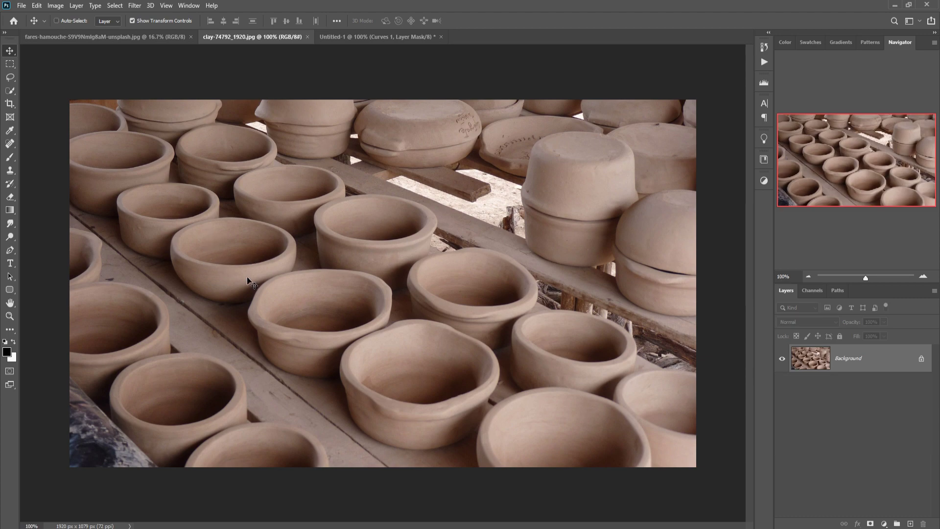
drag(91, 259, 494, 304)
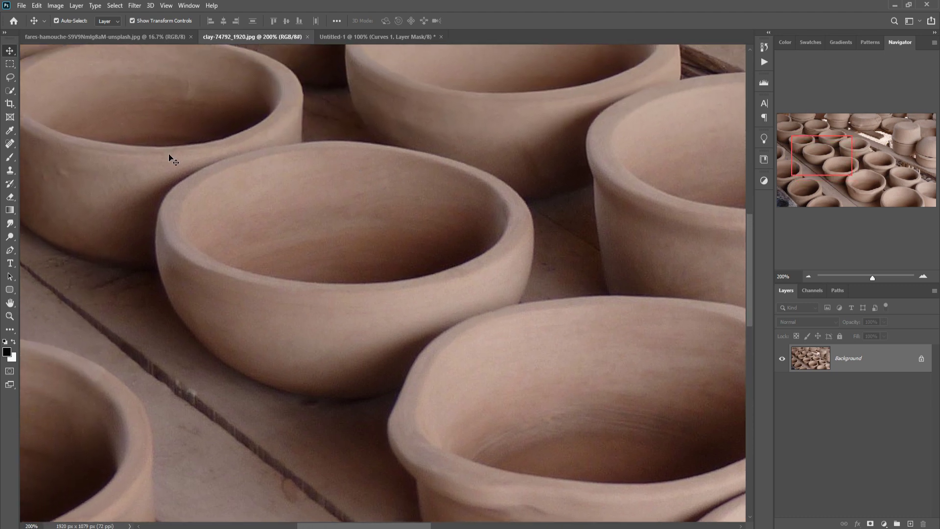
click(10, 251)
click(244, 153)
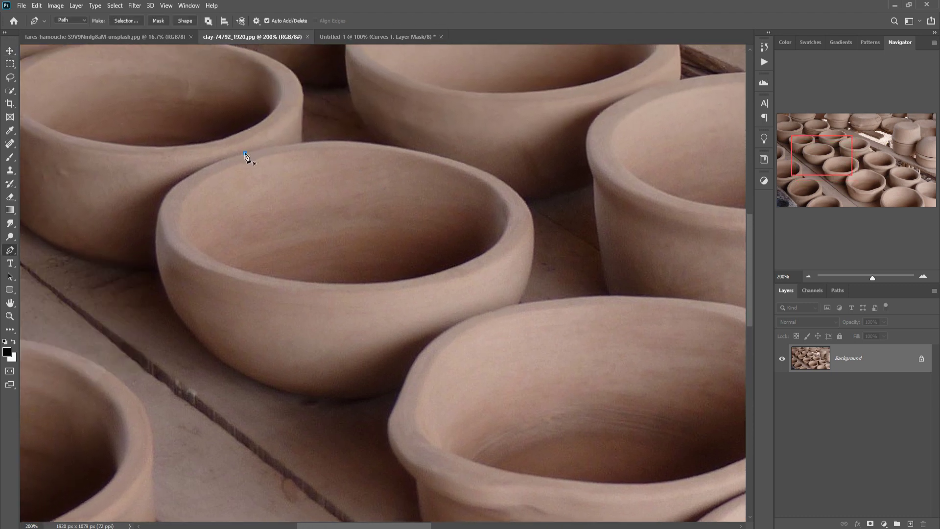
click(155, 239)
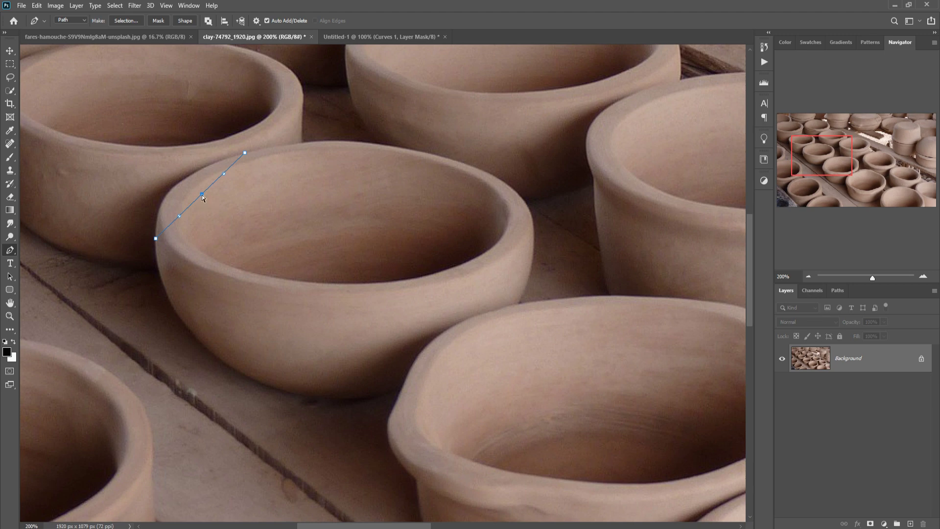
drag(202, 195, 178, 189)
click(228, 367)
drag(200, 317, 176, 311)
click(400, 389)
drag(314, 378, 313, 397)
Continue the path along the edge overlapped by the neighbouring bowl, up the right side and around the back rim, closing it
drag(445, 327, 454, 322)
click(495, 308)
click(519, 303)
click(495, 177)
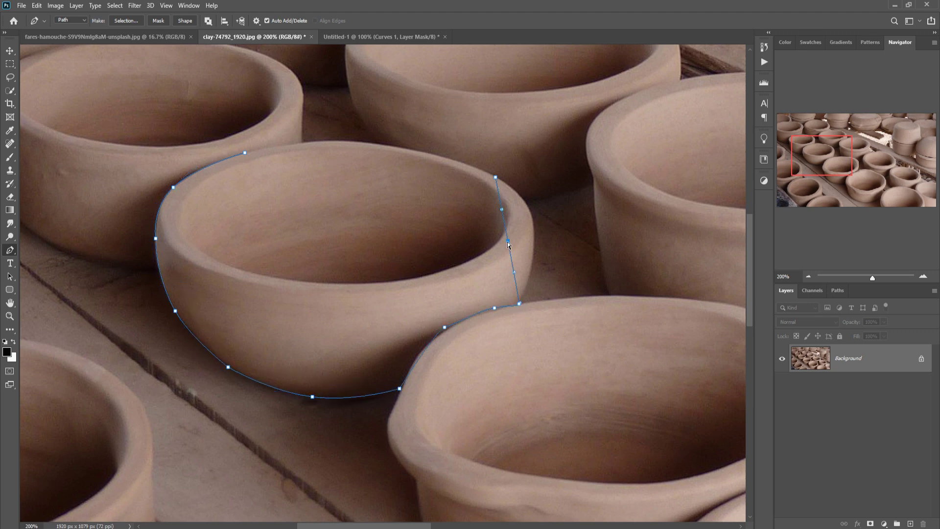
drag(508, 241, 532, 222)
click(245, 152)
click(364, 165)
drag(364, 165, 358, 143)
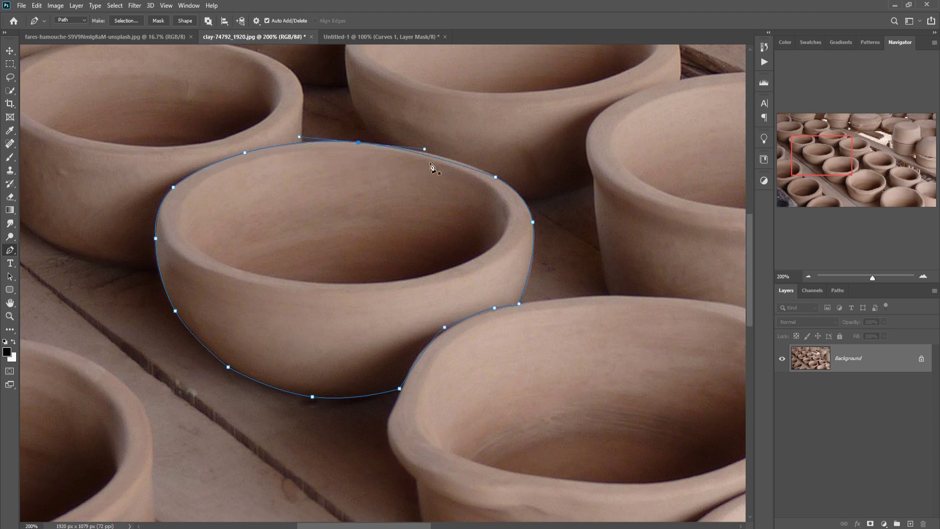
click(439, 159)
drag(439, 159, 445, 157)
Convert the bowl path into a new anti-aliased selection with a feather radius of 0 pixels
right_click(342, 190)
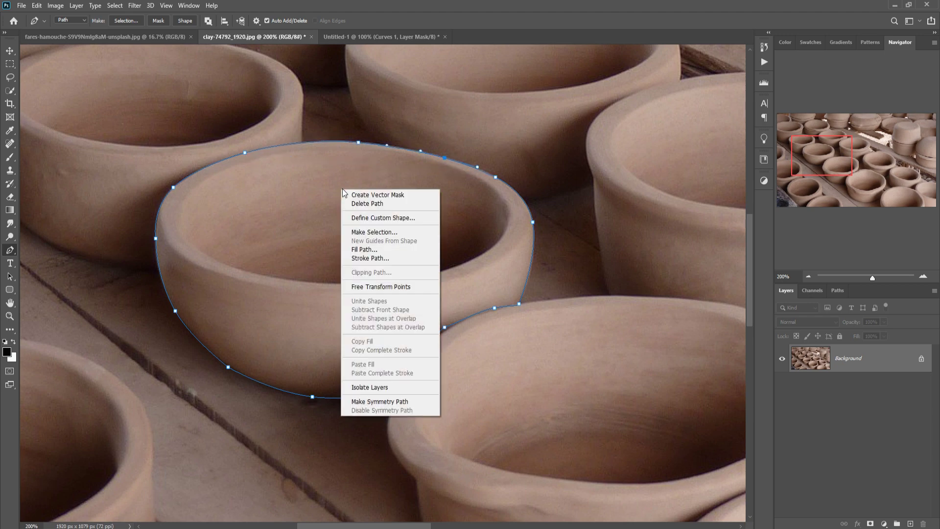
click(381, 237)
click(520, 145)
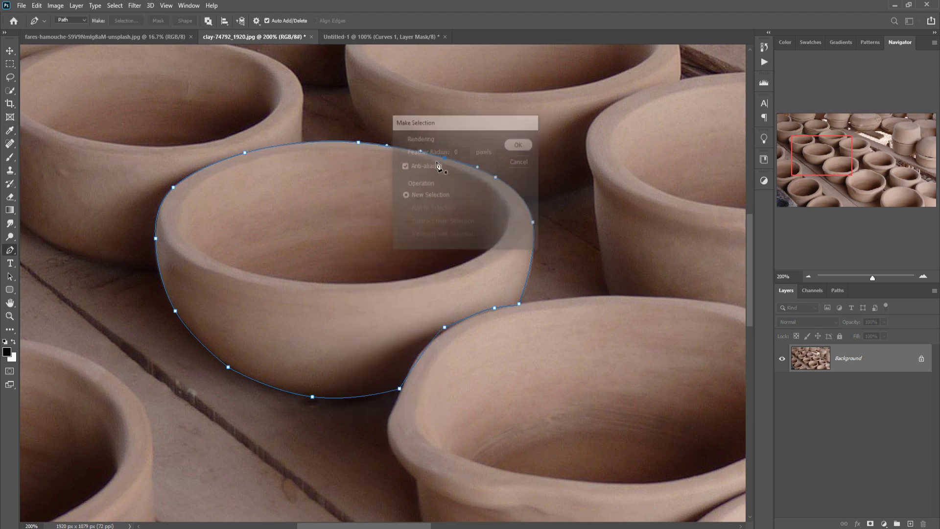
Copy the selected bowl from its floated window into Untitled-1, minimize that window, and place the bowl over the back of the head
click(10, 51)
drag(234, 40, 550, 115)
drag(798, 269, 443, 217)
drag(879, 114, 327, 265)
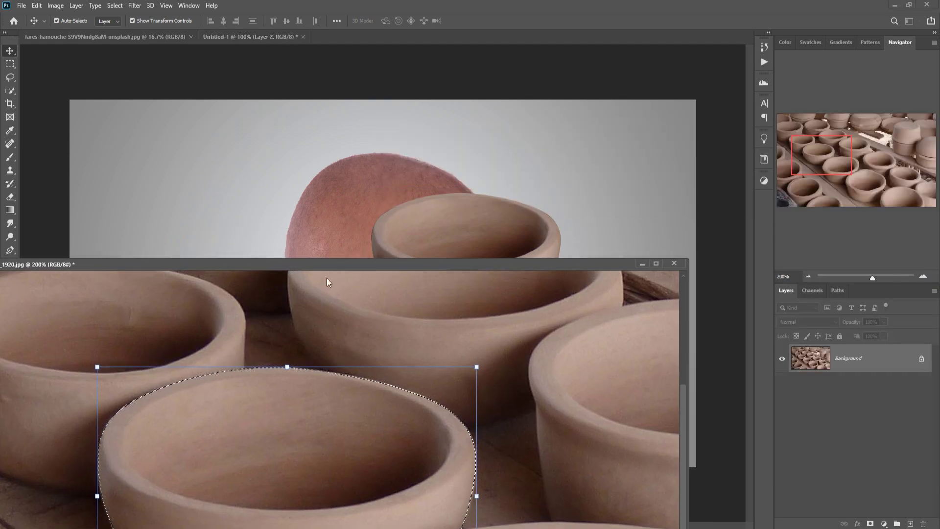
click(642, 264)
drag(501, 250, 341, 244)
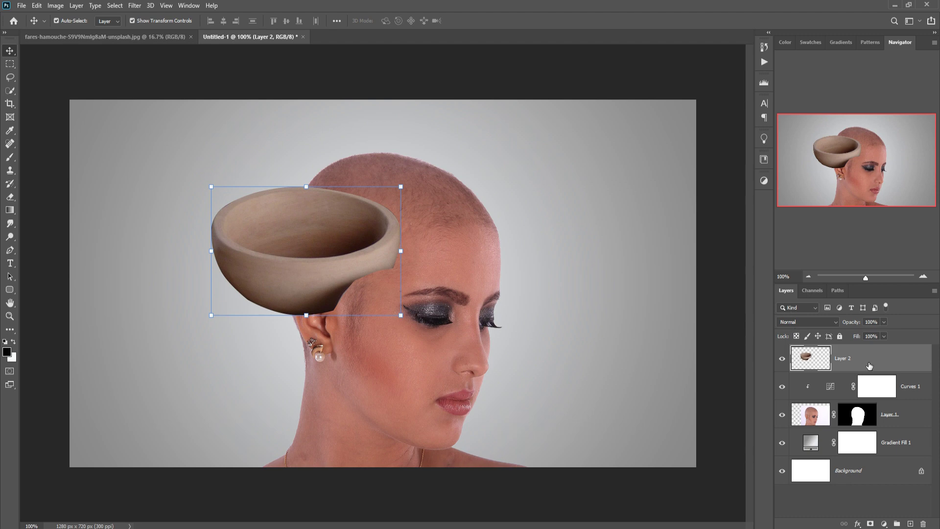
Add a Hue/Saturation adjustment layer above the bowl with hue +28 and clip it to Layer 2
click(885, 524)
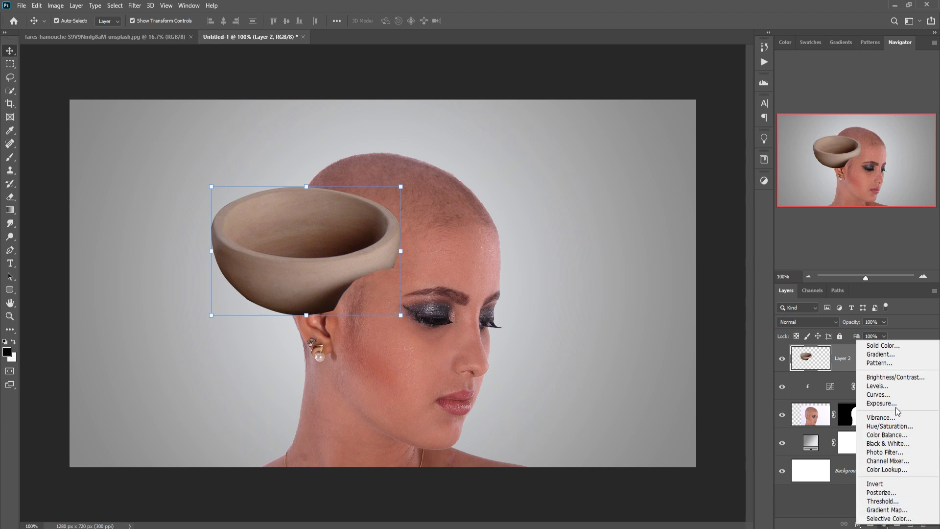
click(895, 427)
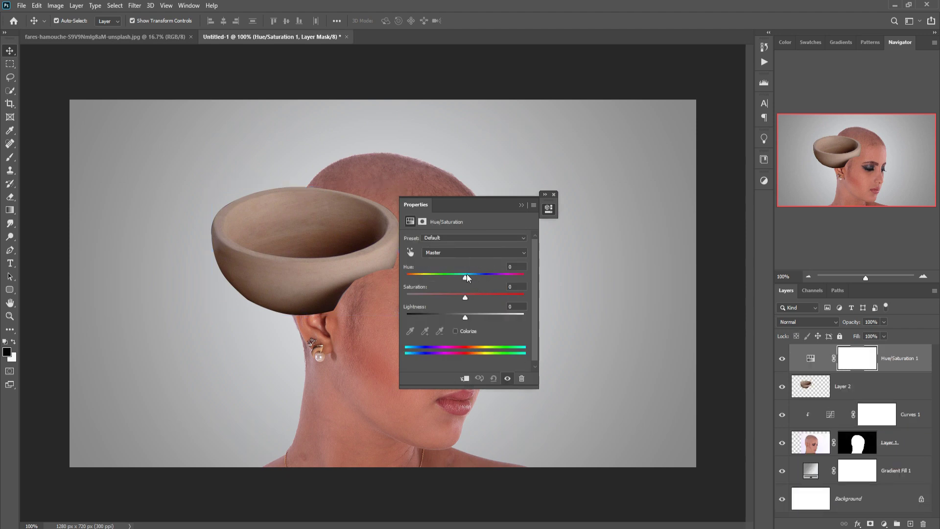
drag(467, 277, 481, 278)
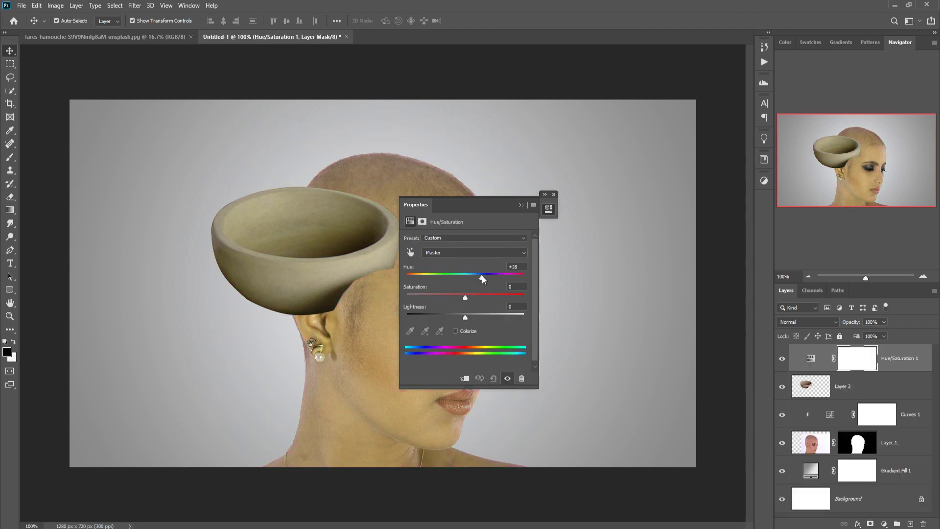
click(464, 378)
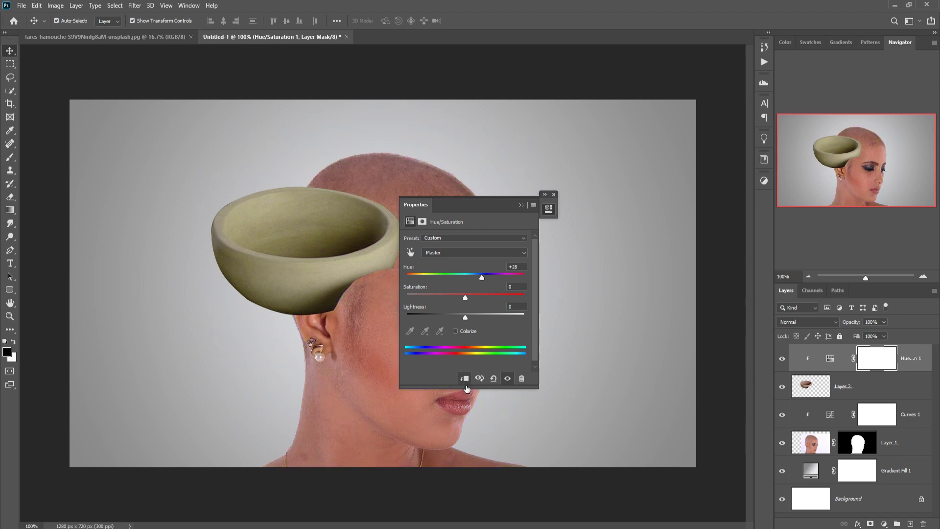
Match the bowl to the skin tone with hue -15, saturation +38 and lightness +6, then put the adjustment settings away
drag(484, 276, 456, 288)
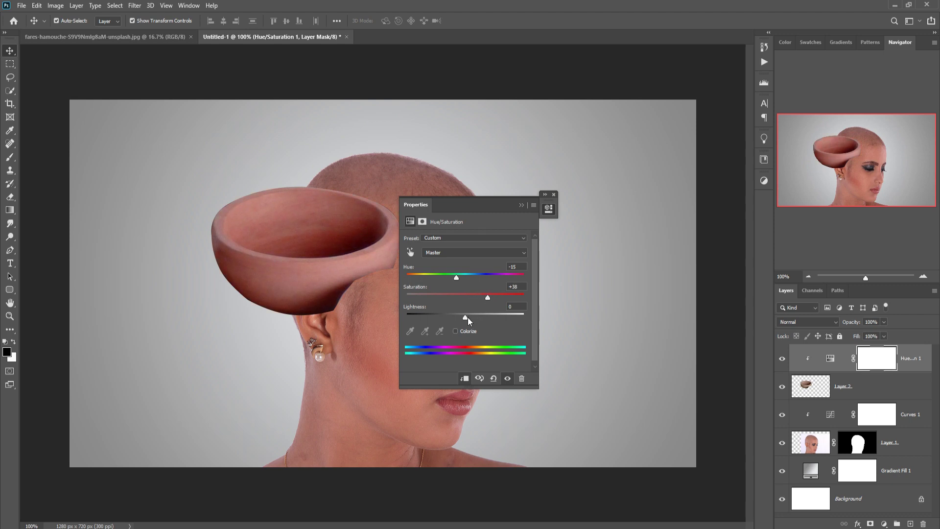
drag(469, 318, 467, 318)
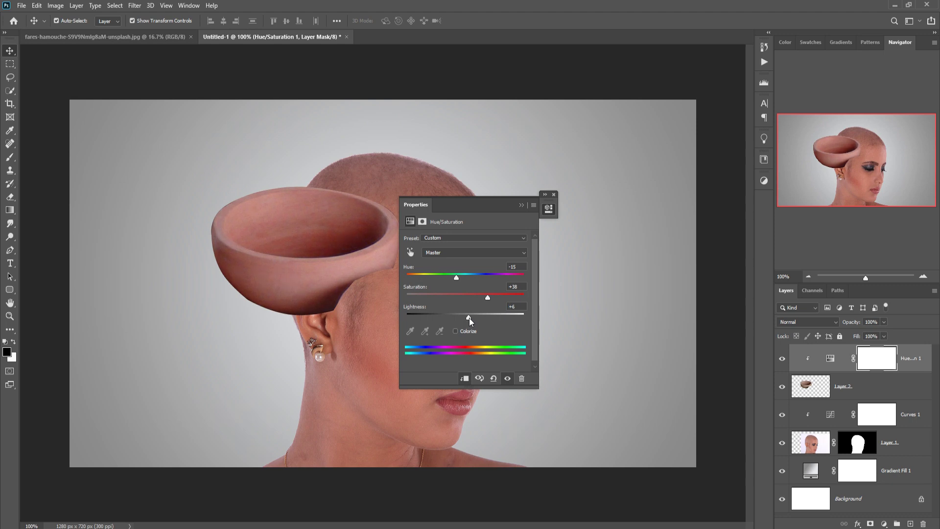
click(521, 204)
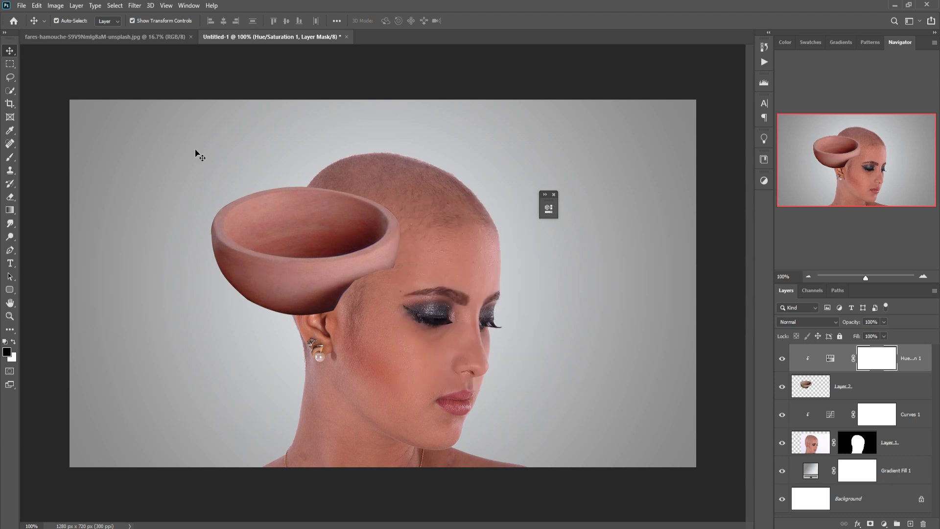
click(554, 195)
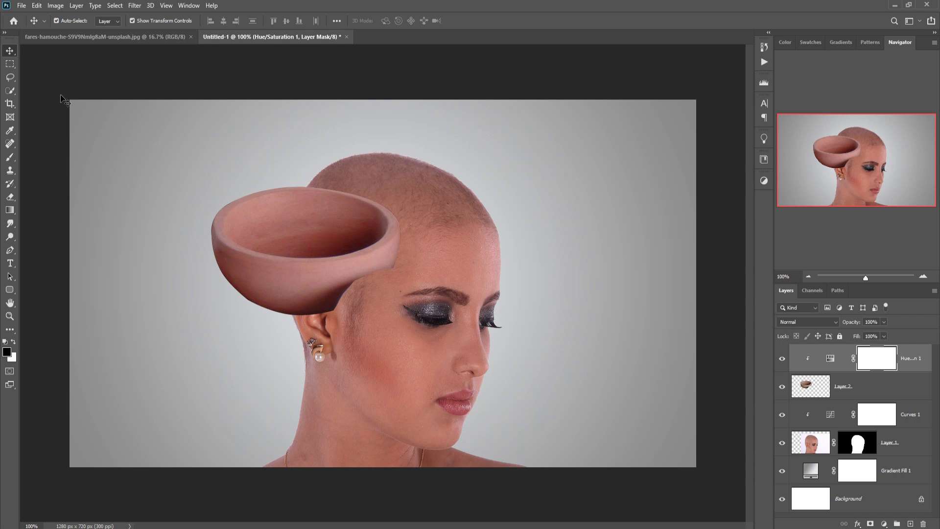
Move the bowl over the top of the head and scale it proportionally to about 120% so it spans the head's width
drag(281, 274, 363, 241)
key(ctrl+t)
drag(484, 218, 472, 234)
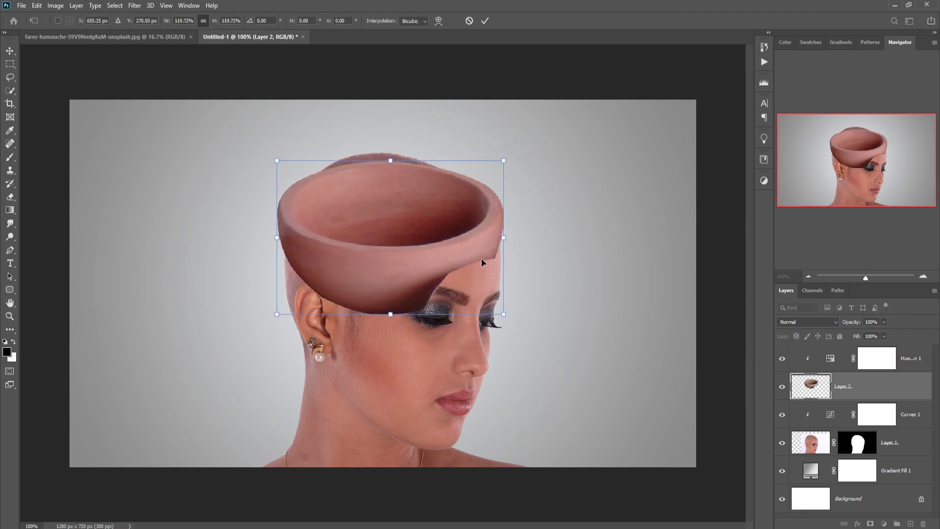
drag(395, 169, 395, 166)
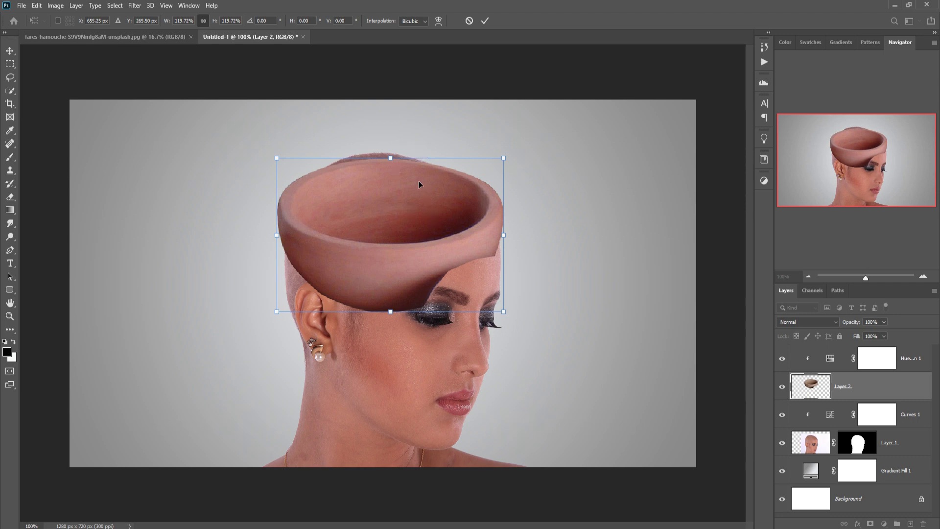
click(484, 20)
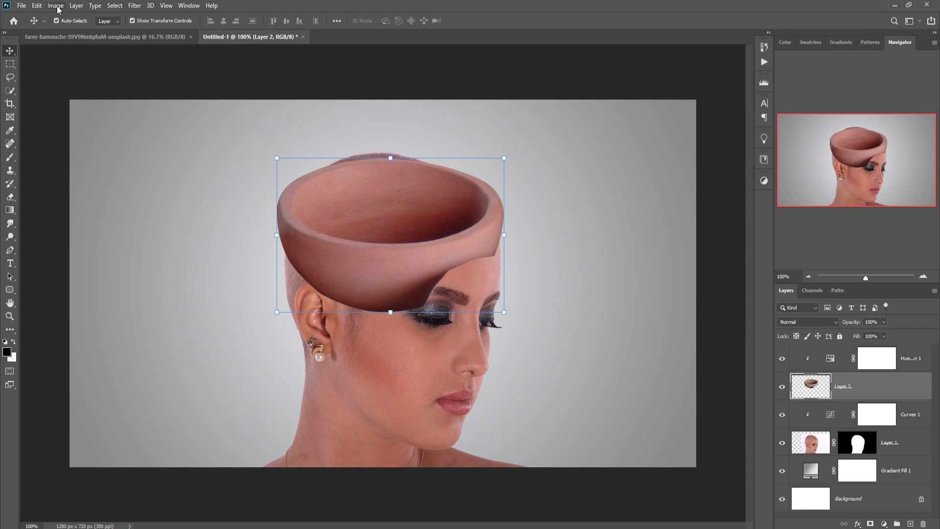
Warp the bowl, pulling its rear side inward to the back of the head and lowering its far rim
click(35, 6)
mouse_move(59, 240)
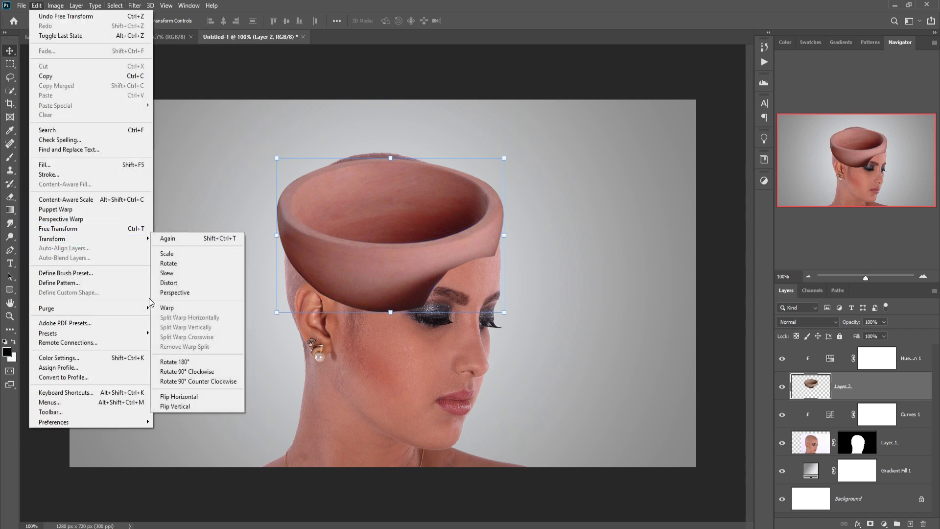
click(171, 308)
drag(281, 201, 288, 247)
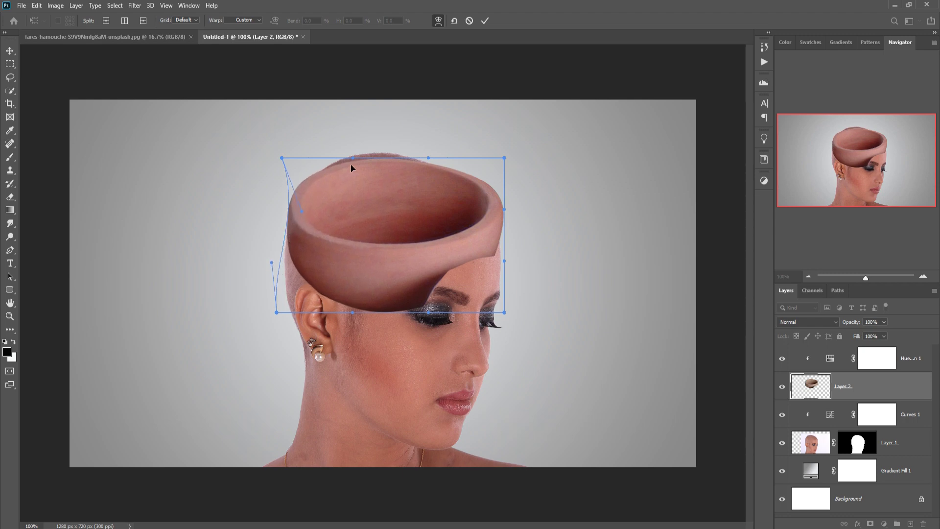
drag(282, 159, 302, 157)
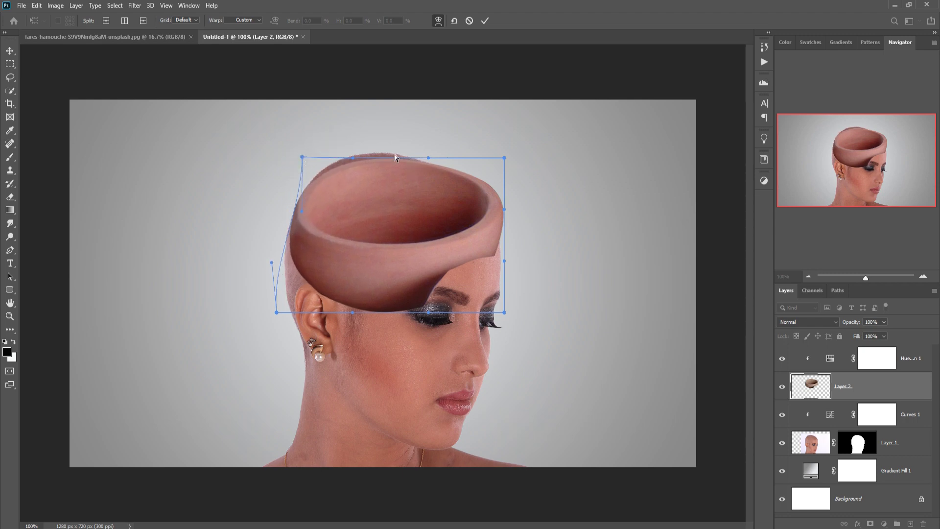
drag(384, 160, 380, 174)
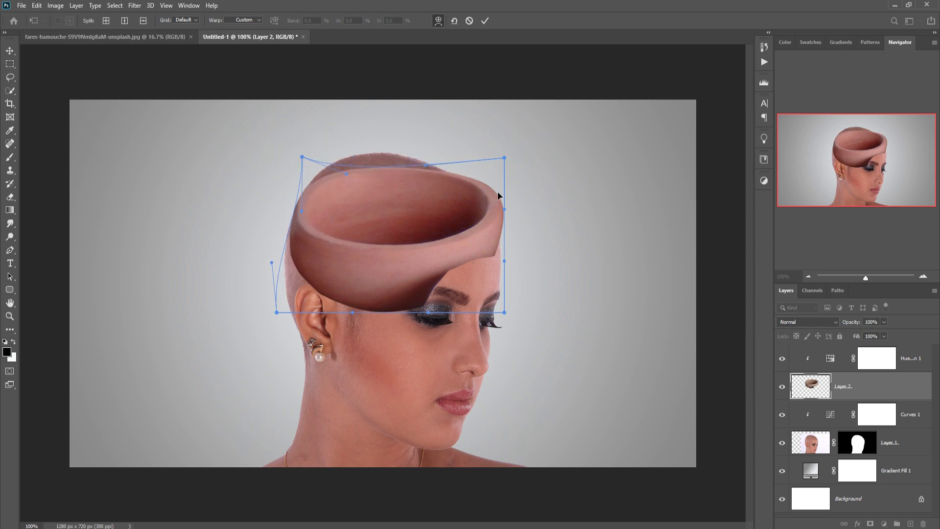
Warp the bowl's forehead side inward to follow the head outline, raise the near rim slightly, and apply the warp
drag(500, 195, 478, 196)
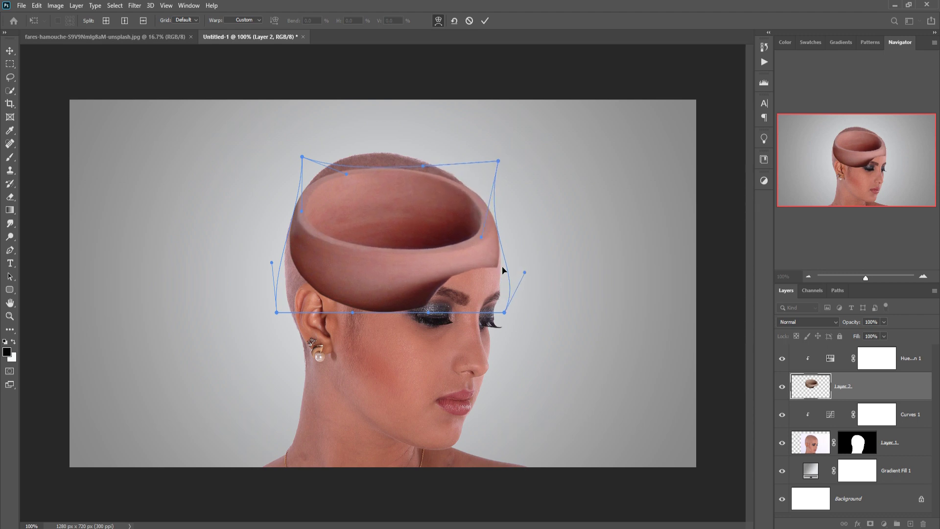
drag(497, 264, 496, 264)
drag(410, 252, 411, 247)
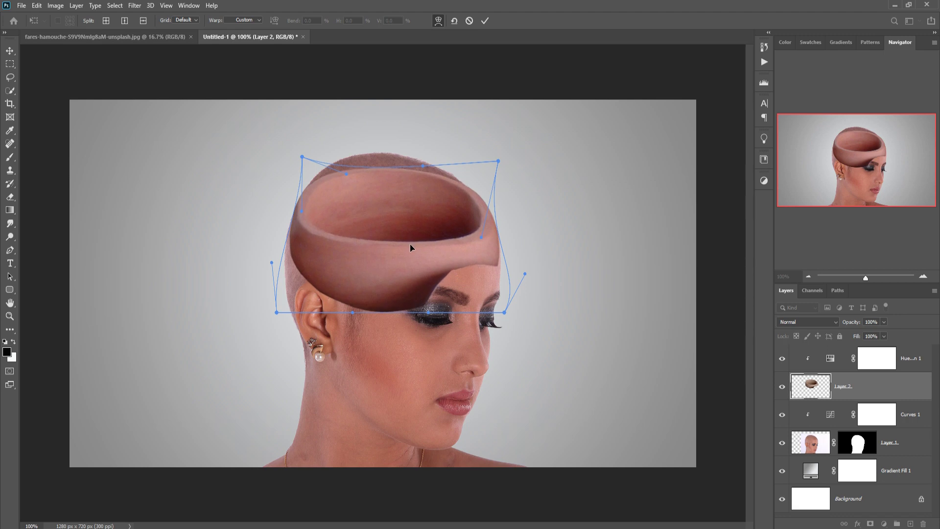
drag(472, 245, 474, 249)
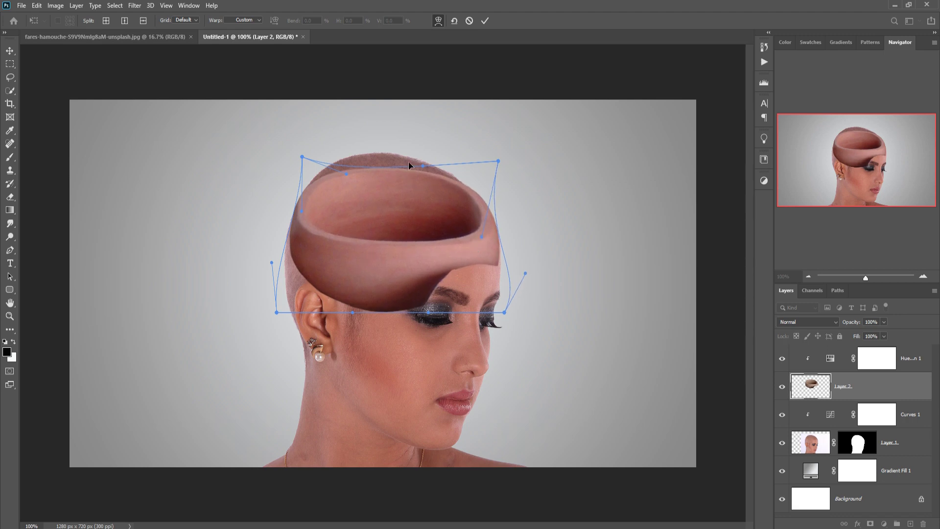
key(Return)
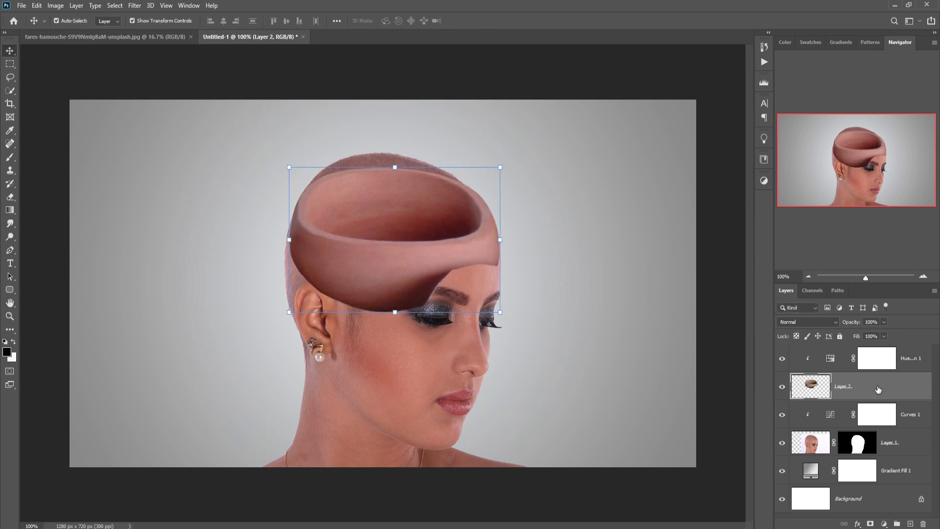
Paint black on Layer 1's mask with the Brush tool to hide the scalp above the bowl's far rim
click(859, 447)
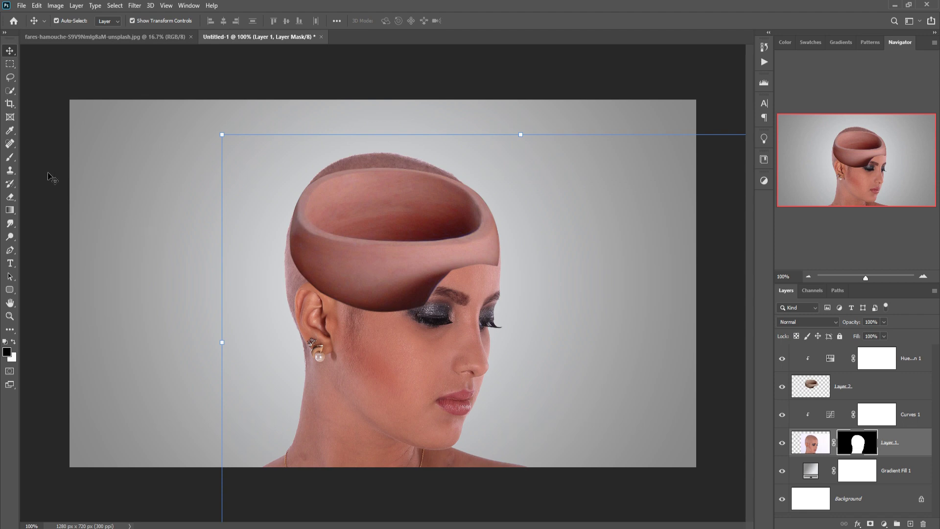
click(10, 158)
mouse_move(325, 174)
mouse_down()
mouse_move(454, 177)
mouse_move(374, 168)
mouse_move(404, 165)
mouse_move(507, 185)
mouse_move(352, 168)
mouse_move(306, 186)
mouse_move(372, 179)
mouse_move(300, 195)
mouse_move(385, 174)
mouse_up()
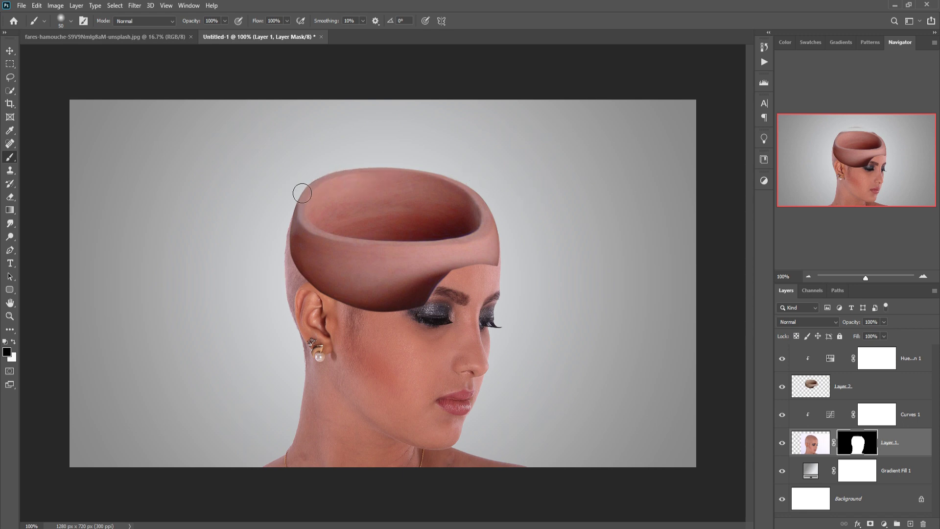
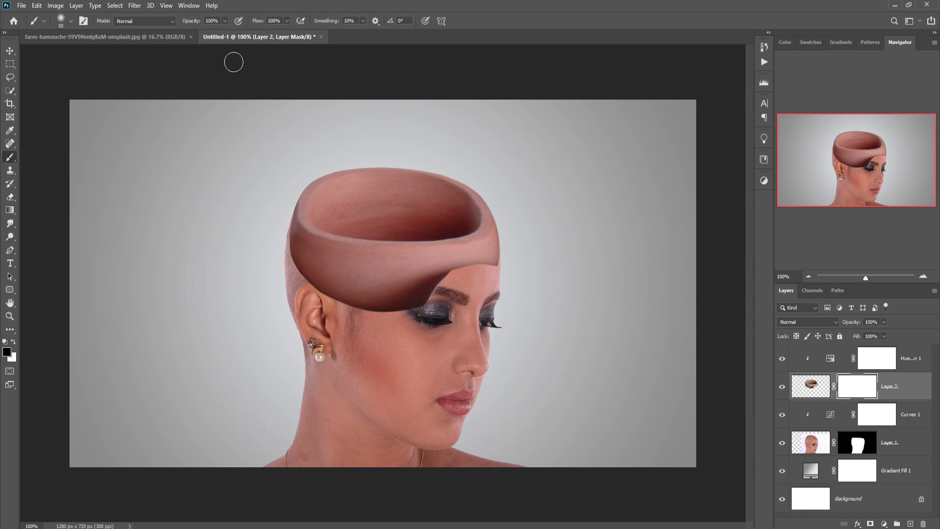
Paint black on Layer 2's mask at 25% brush opacity to blend the bowl's lower edge into the side of the head and forehead
click(225, 21)
key(bracketright)
key(bracketright)
key(bracketright)
key(bracketright)
key(bracketright)
key(bracketright)
key(bracketright)
key(bracketleft)
key(bracketleft)
key(bracketleft)
click(402, 318)
mouse_move(389, 316)
mouse_down()
mouse_move(441, 328)
mouse_move(455, 306)
mouse_move(468, 307)
mouse_move(369, 343)
mouse_move(361, 314)
mouse_move(311, 293)
mouse_up()
key(bracketleft)
key(bracketleft)
key(bracketleft)
key(bracketleft)
key(bracketleft)
drag(296, 247, 293, 270)
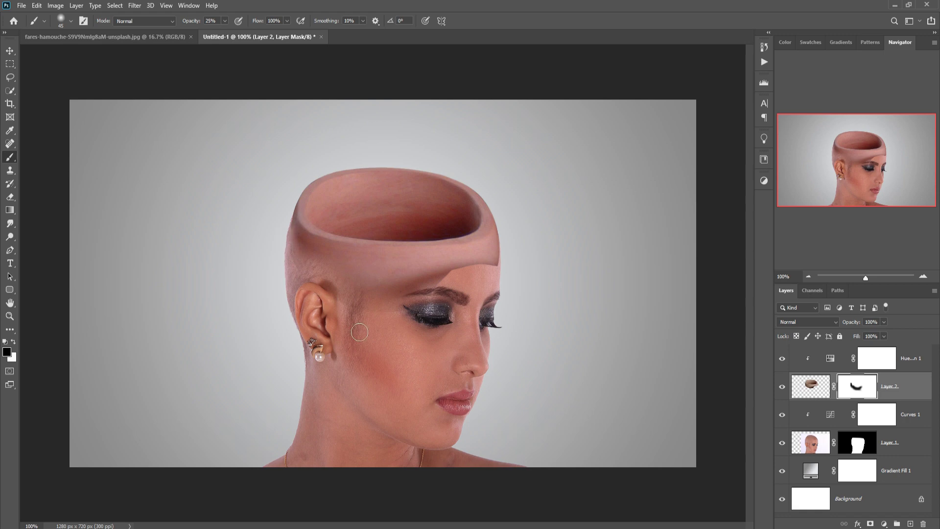
mouse_move(471, 285)
mouse_down()
mouse_move(442, 298)
mouse_move(448, 285)
mouse_move(504, 278)
mouse_move(472, 277)
mouse_move(503, 289)
mouse_up()
mouse_move(510, 256)
mouse_down()
mouse_move(508, 293)
mouse_move(481, 287)
mouse_up()
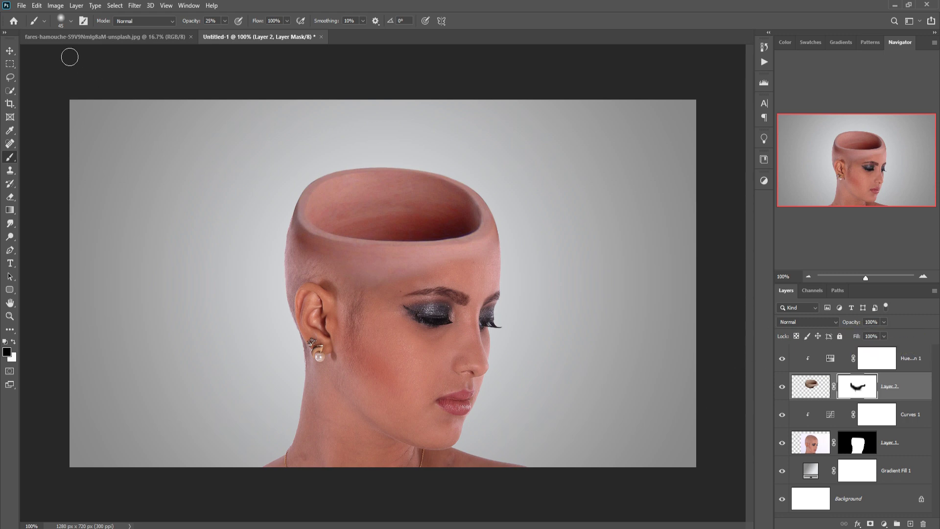
Review the Curves 1 settings, and in Hue/Saturation 1 raise the bowl's saturation to about +48 and fine-tune its lightness
click(8, 52)
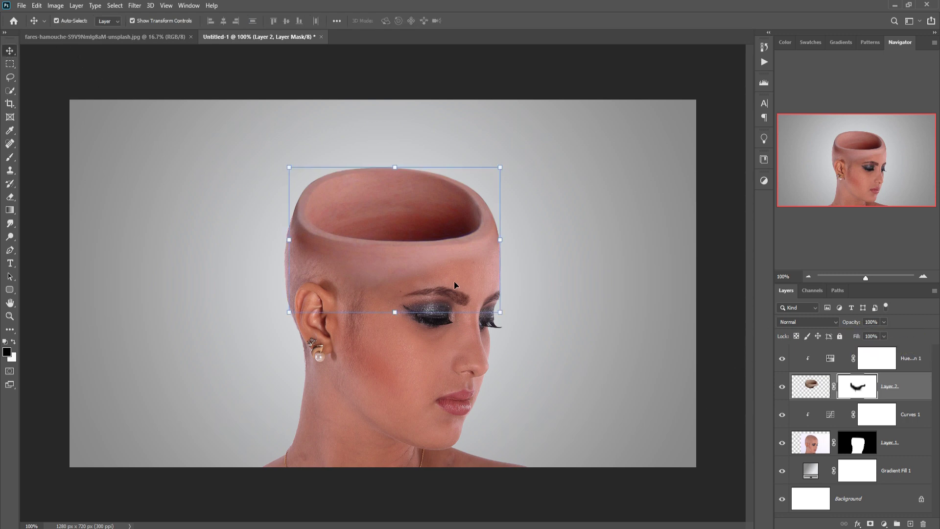
double_click(831, 417)
drag(464, 205, 578, 209)
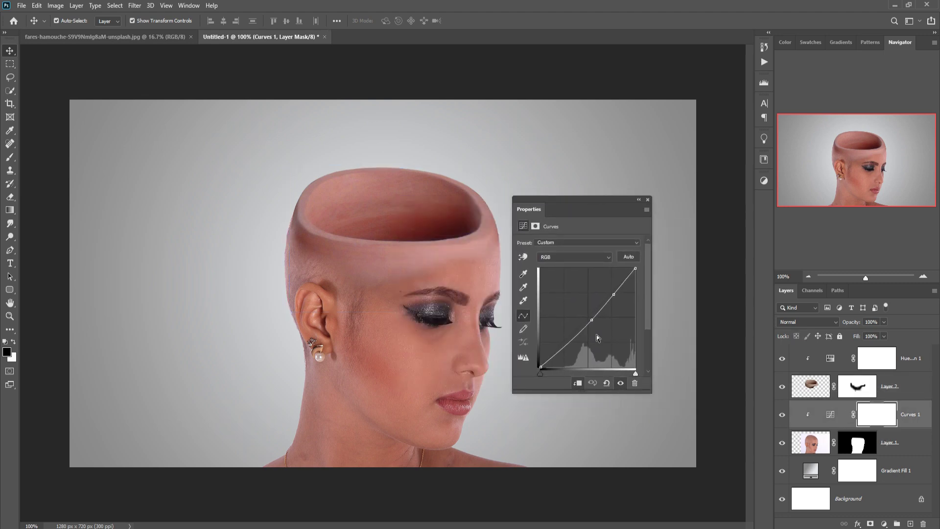
click(648, 199)
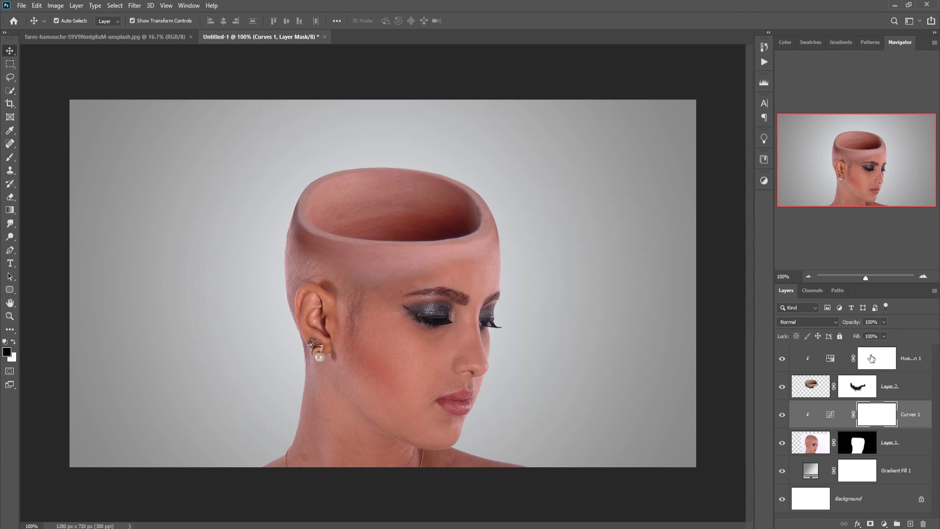
double_click(832, 359)
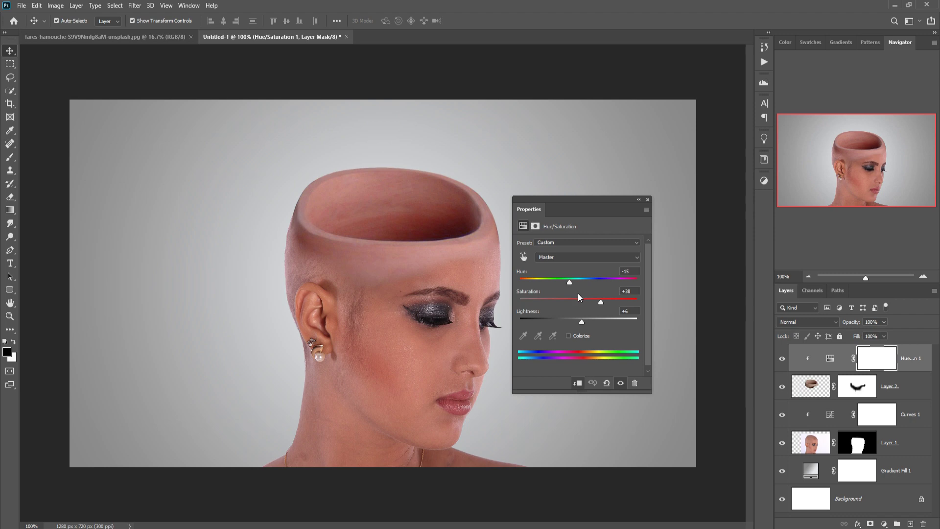
drag(601, 300, 583, 322)
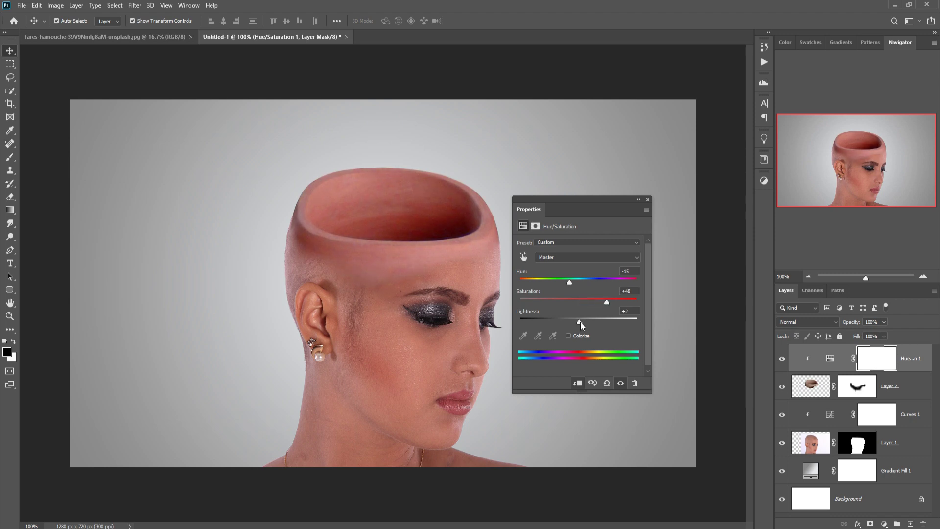
click(648, 200)
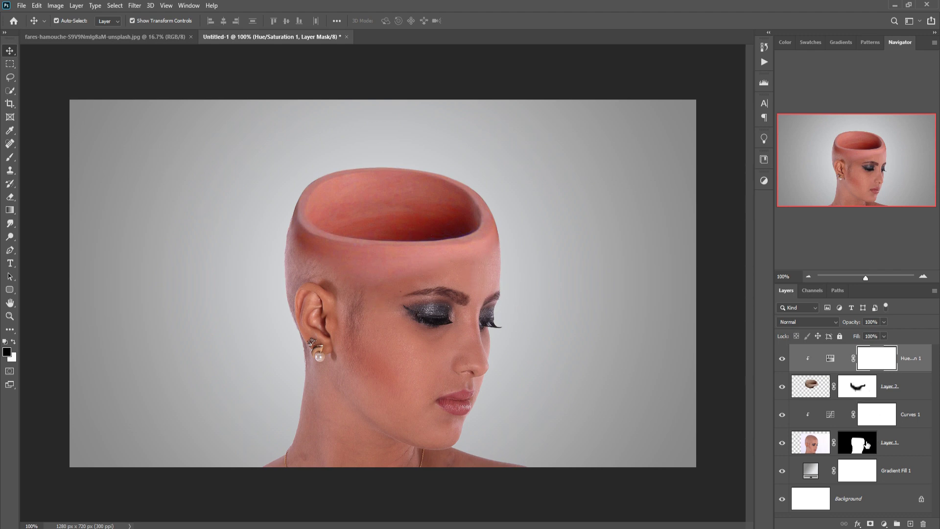
Soften the transition between bowl and skin by painting black on Layer 2's mask at 9% brush opacity with a size 60 brush
click(864, 389)
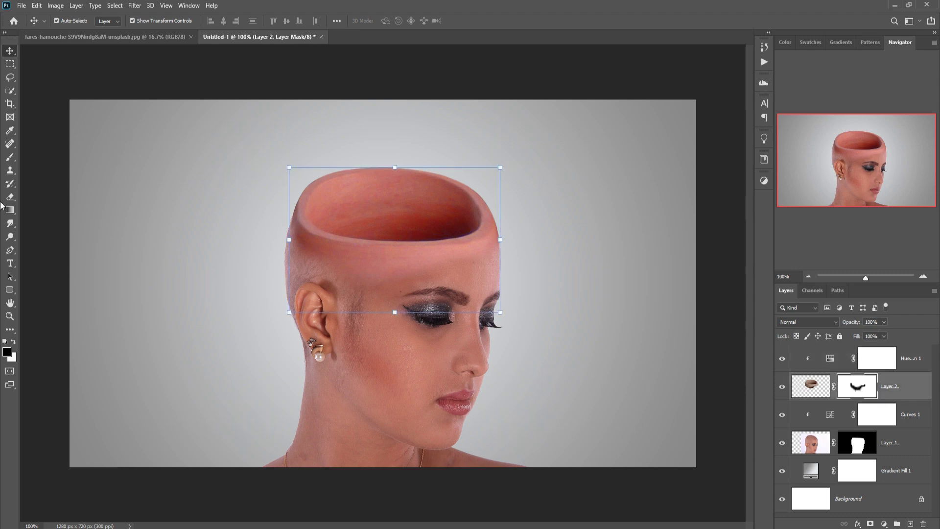
click(10, 157)
click(224, 22)
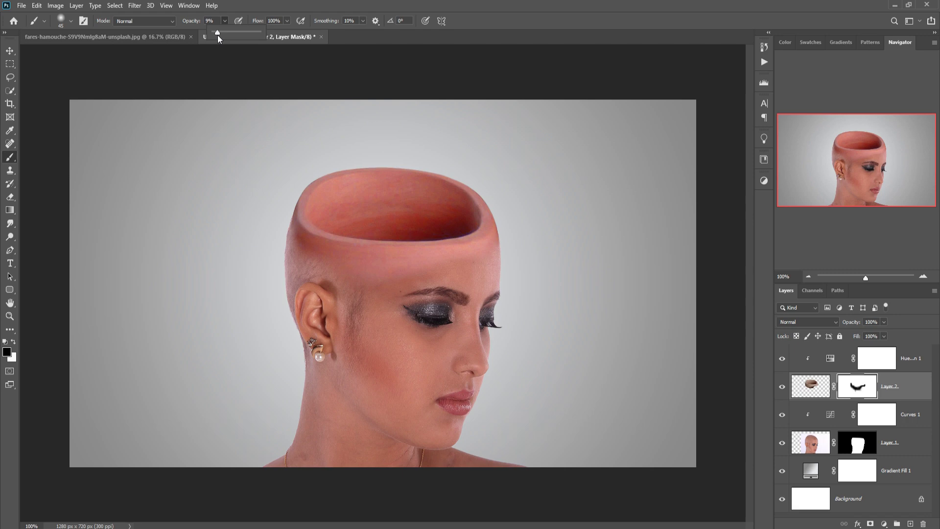
click(313, 263)
key(bracketright)
key(bracketright)
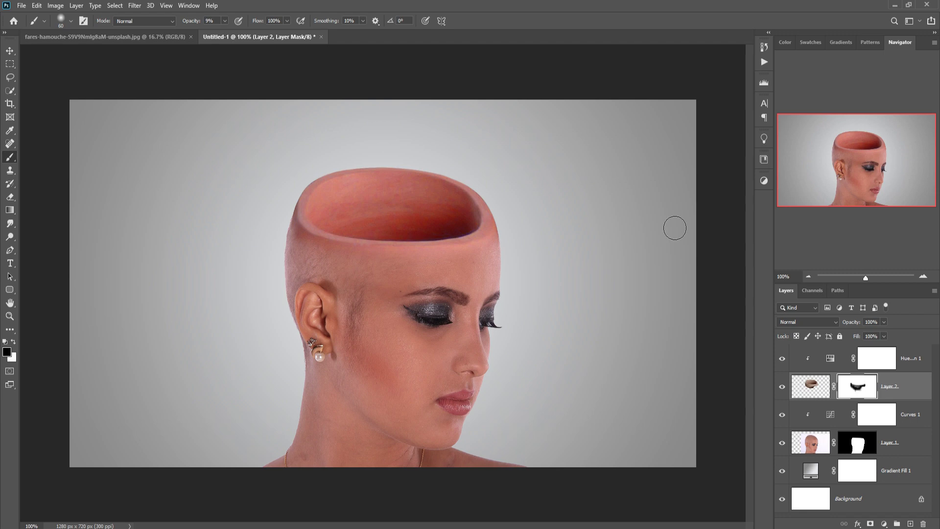
In the photo of the man in water, start a Pen path at the left image edge and trace his left-hand shoulder and hand up to his head
click(142, 39)
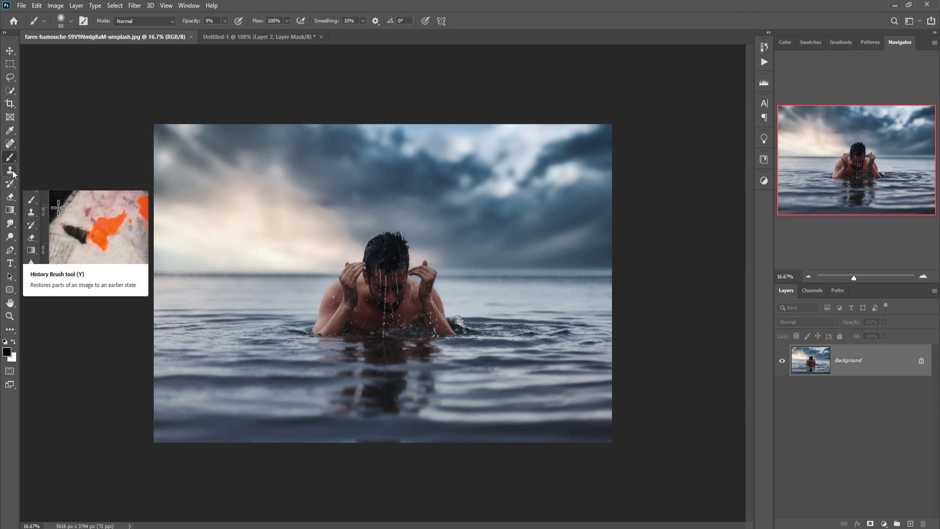
key(p)
click(154, 297)
shift+click(320, 307)
key(ctrl+plus)
key(ctrl+plus)
key(ctrl+plus)
key(ctrl+plus)
click(144, 337)
drag(171, 291, 213, 249)
click(203, 272)
drag(222, 233, 229, 227)
click(231, 221)
click(235, 202)
click(238, 199)
click(241, 199)
click(246, 200)
click(249, 205)
click(260, 202)
click(281, 199)
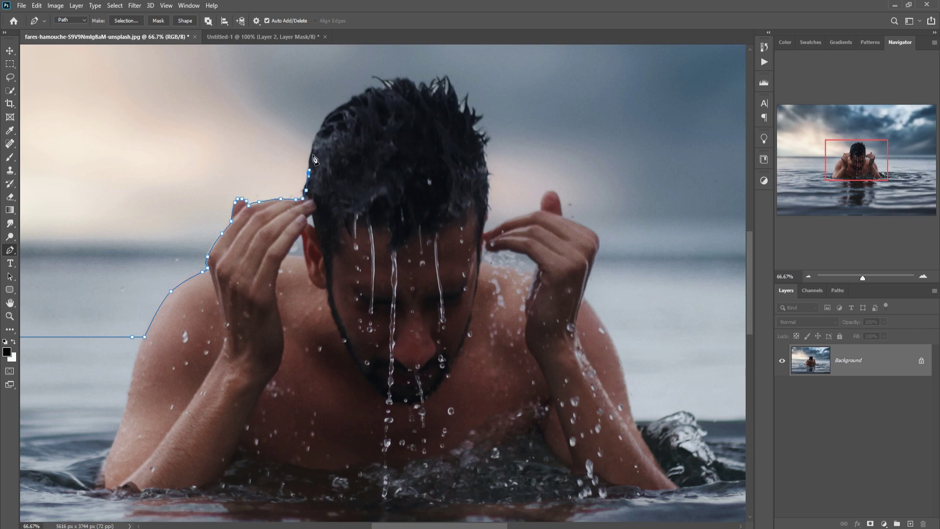
Continue the Pen path over the man's hair, around his other hand and down along the right-hand shoulder
click(409, 72)
click(462, 74)
click(490, 157)
click(484, 233)
click(525, 212)
click(544, 194)
click(562, 215)
click(599, 235)
click(598, 247)
click(587, 289)
click(603, 321)
click(616, 345)
Extend the path across the water to the right image edge and close it around the bottom and left edges of the photo
drag(618, 365, 269, 325)
shift+click(538, 259)
mouse_move(492, 510)
mouse_down()
mouse_move(515, 372)
mouse_move(567, 183)
mouse_up()
click(611, 400)
drag(205, 407, 699, 397)
click(263, 386)
drag(274, 117, 359, 509)
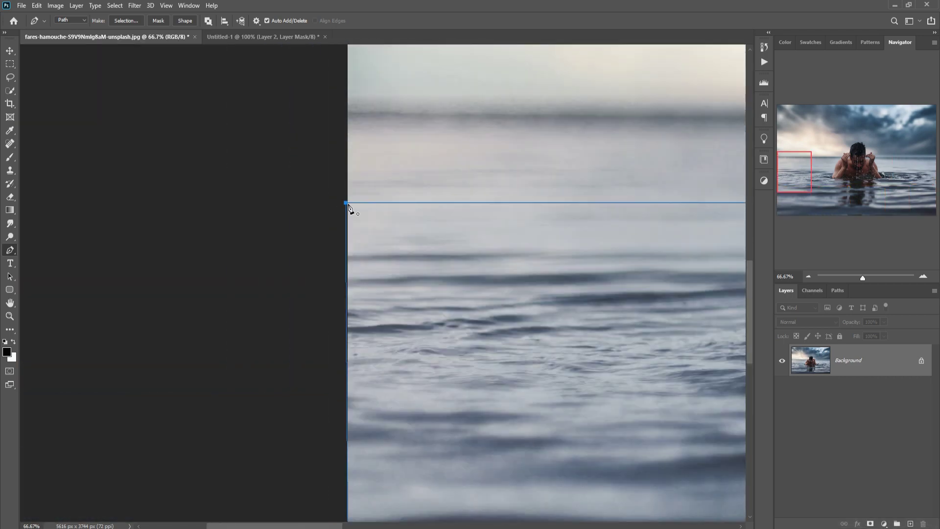
click(348, 204)
Convert the closed path into a new anti-aliased selection with a 0-pixel feather radius
key(ctrl+minus)
key(ctrl+minus)
key(ctrl+minus)
key(ctrl+minus)
right_click(376, 296)
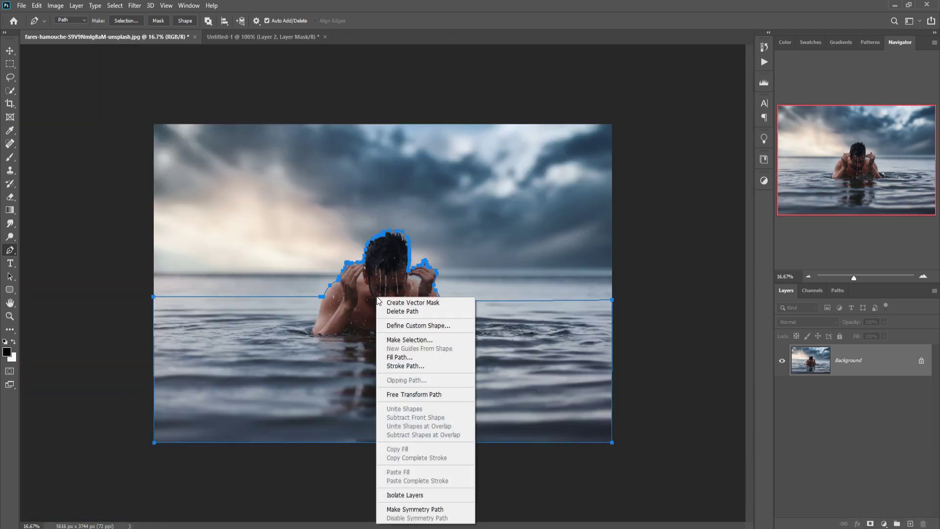
click(409, 339)
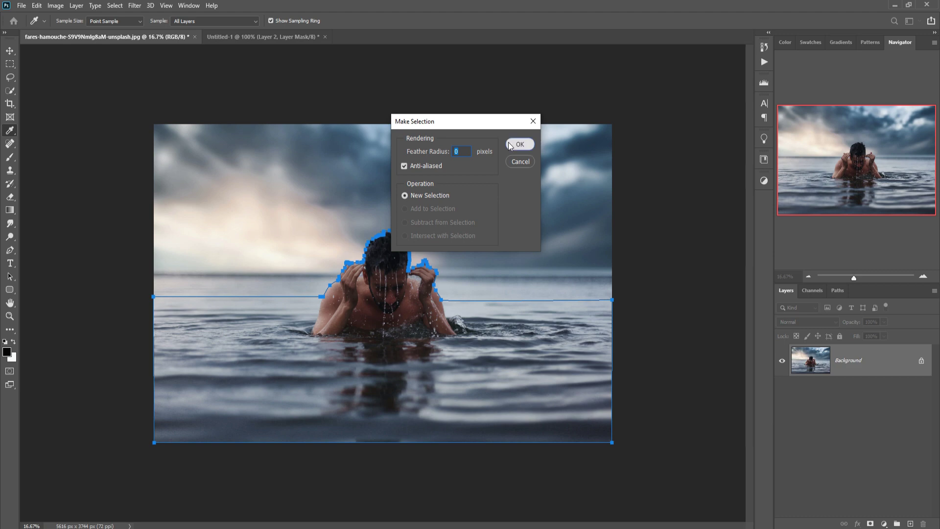
click(519, 144)
Float the water photo's window, copy the selected man and water into the Untitled-1 composite, and minimize the source photo
key(v)
drag(102, 37, 571, 167)
drag(712, 331, 412, 182)
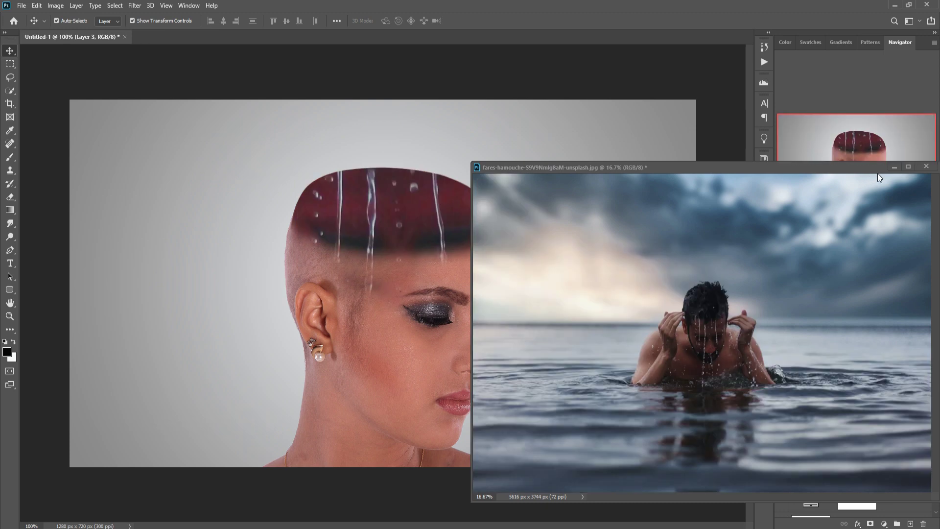
click(896, 167)
Scale the imported man-and-water layer down proportionally to about 23% and apply the transformation
drag(907, 391, 910, 351)
key(ctrl+minus)
key(ctrl+minus)
key(ctrl+minus)
drag(382, 164, 389, 264)
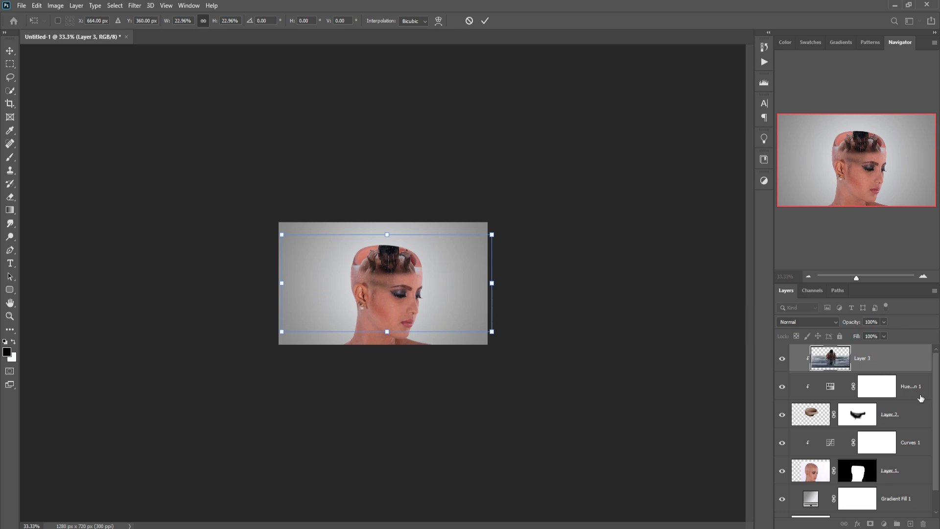
key(Return)
Release Layer 3's clipping mask and scale the layer proportionally to about 50%, positioned over the bowl
right_click(894, 362)
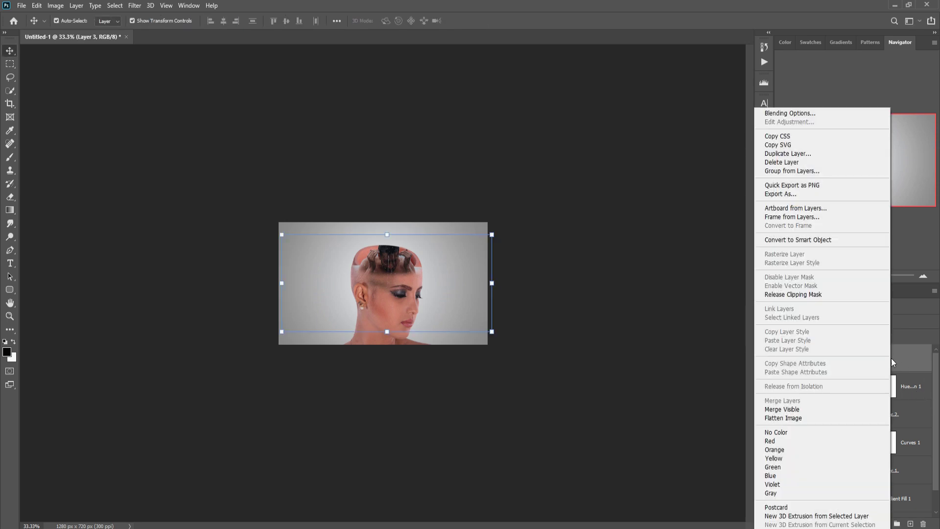
click(773, 292)
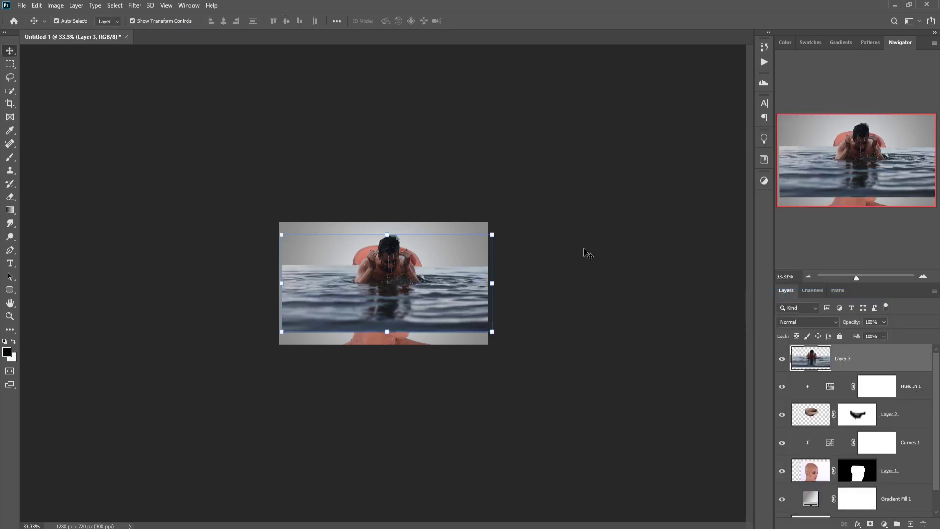
drag(390, 237, 391, 272)
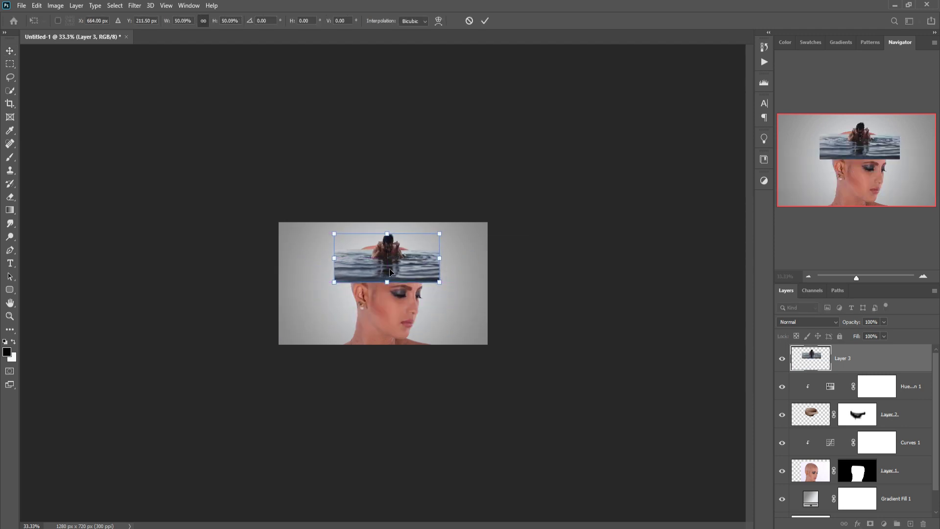
click(485, 21)
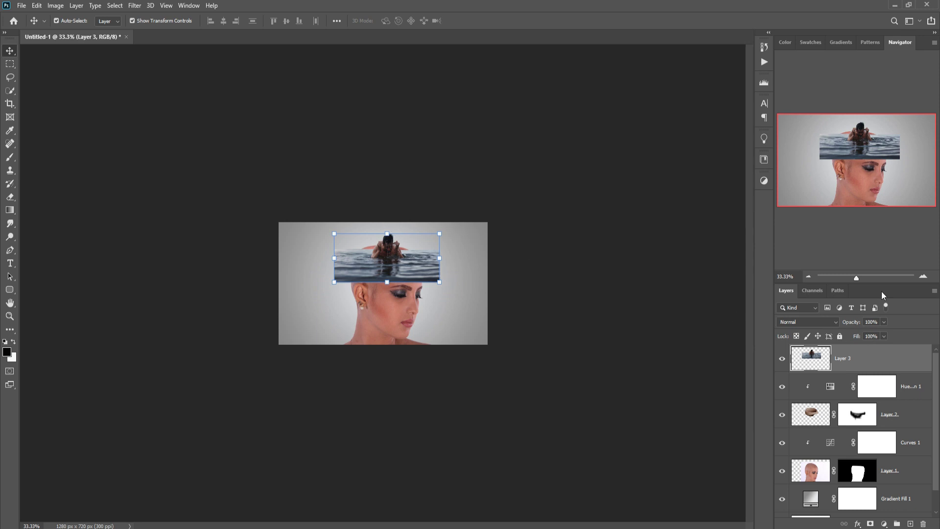
Select the man and the water on Layer 3 with the Quick Selection tool
click(10, 90)
mouse_move(326, 251)
mouse_down()
mouse_move(433, 242)
mouse_move(447, 288)
mouse_move(356, 291)
mouse_move(330, 281)
mouse_move(359, 255)
mouse_move(454, 255)
mouse_up()
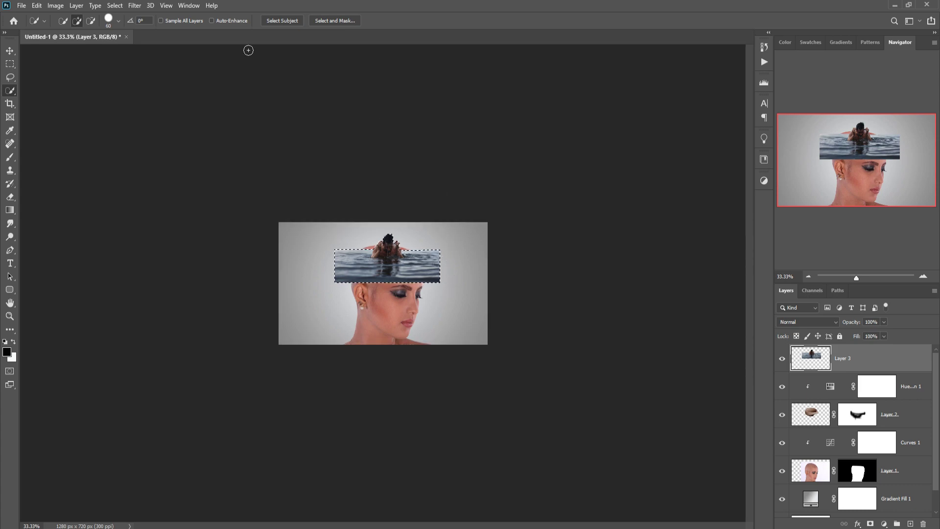
key(ctrl+plus)
key(ctrl+plus)
key(ctrl+plus)
key(ctrl+plus)
key(ctrl+plus)
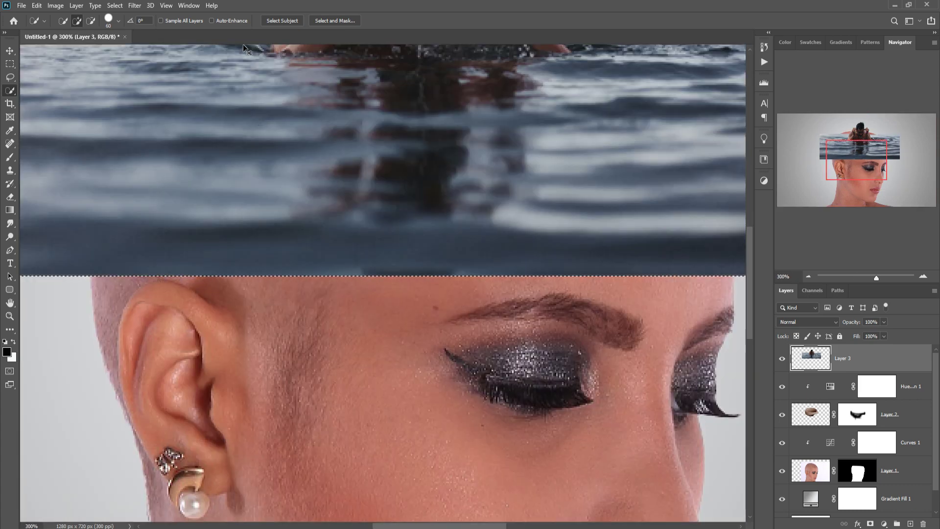
scroll(483, 314, up, 5)
key(bracketleft)
key(bracketleft)
key(bracketleft)
key(bracketleft)
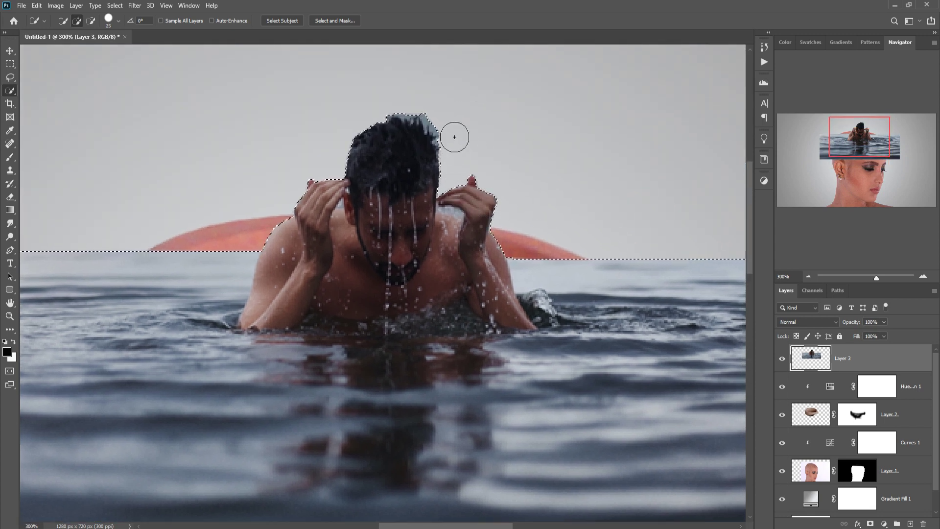
Refine the selection edge around the man's hair in Select and Mask with a small Refine Edge brush
click(331, 20)
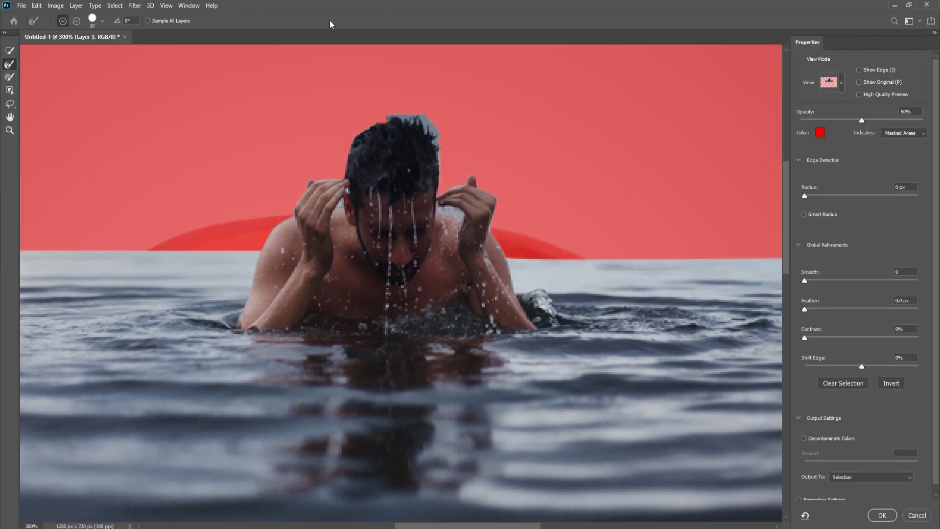
key(bracketleft)
key(bracketleft)
key(bracketleft)
mouse_move(423, 123)
mouse_down()
mouse_move(446, 142)
mouse_move(453, 174)
mouse_up()
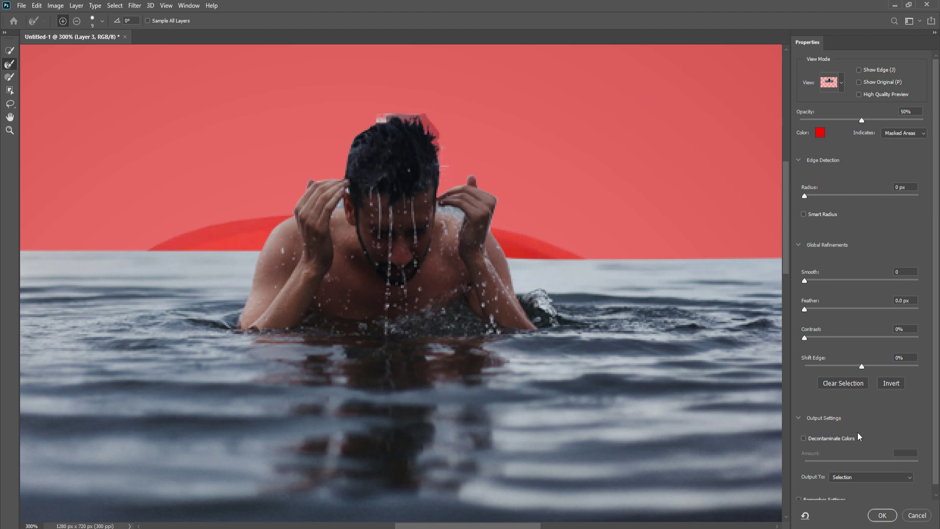
Enable Decontaminate Colors at 100% and output the refined selection to a new layer
click(804, 438)
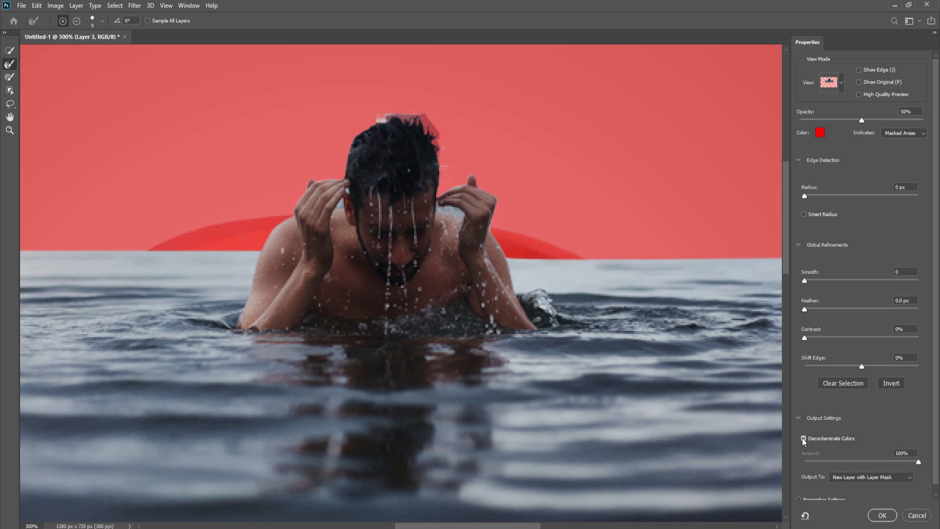
click(855, 478)
click(842, 498)
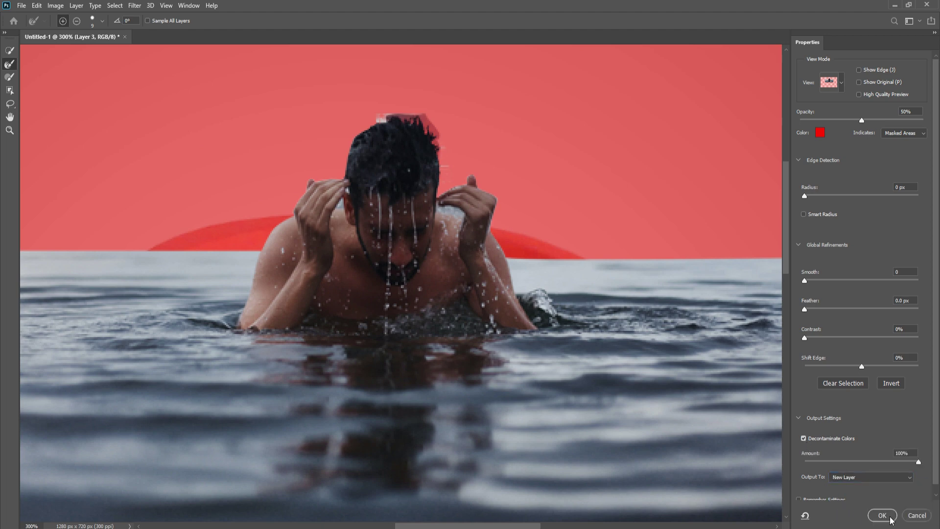
click(883, 516)
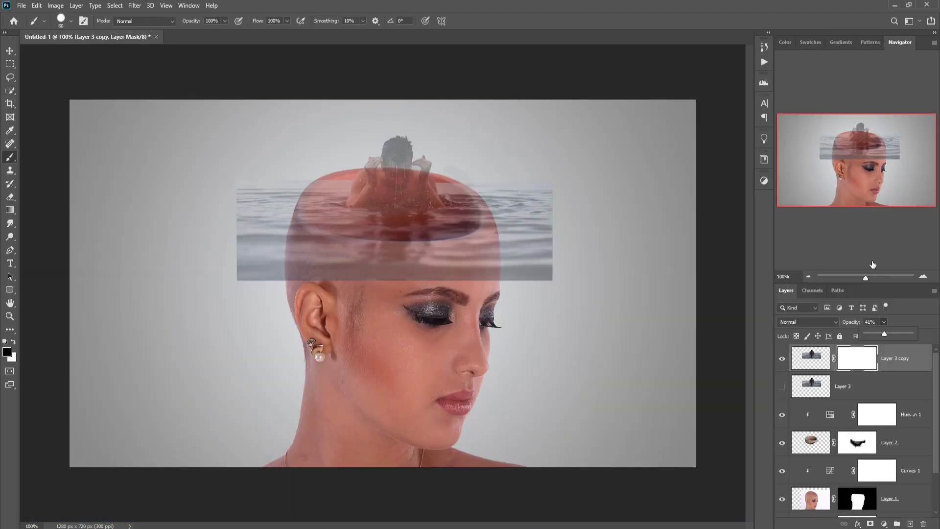
Add a fresh layer mask to Layer 3 copy and paint black along the bowl's inner rim to hide the overlapping water
key(ctrl+z)
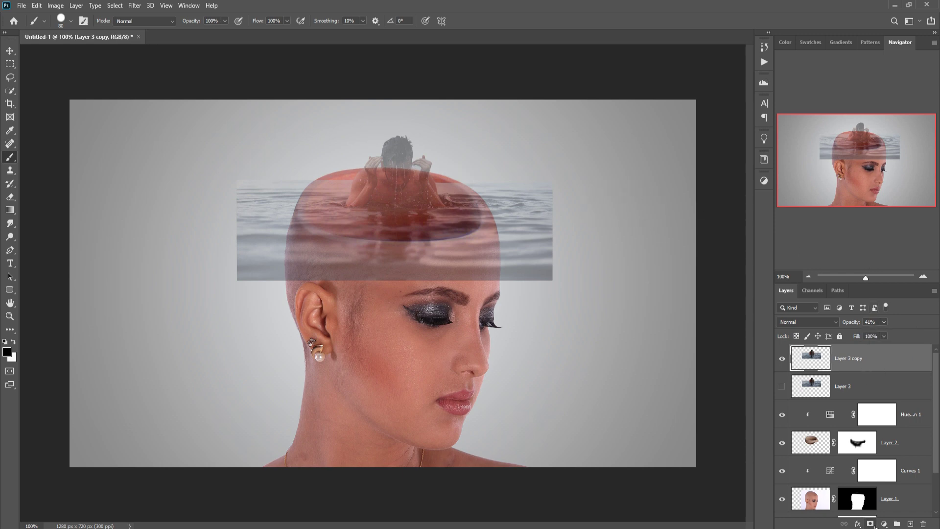
click(870, 524)
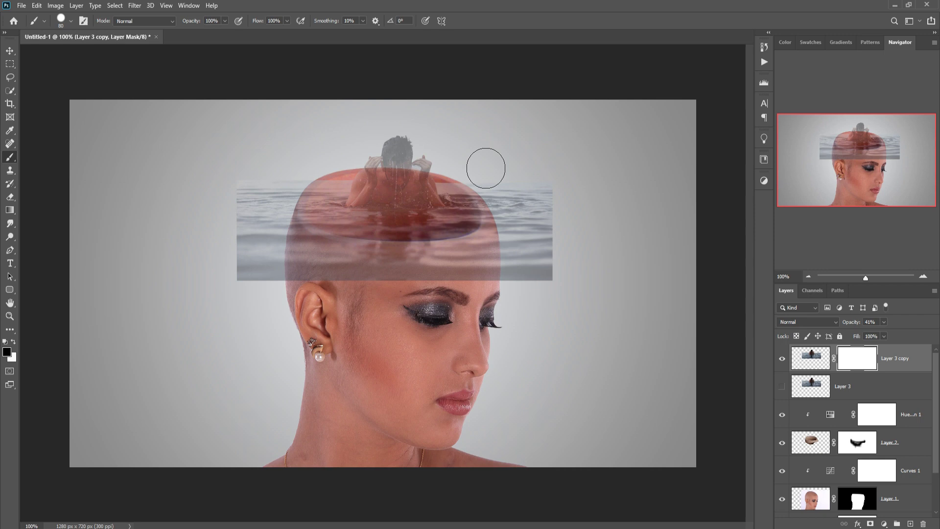
key(ctrl+plus)
key(bracketleft)
key(bracketleft)
key(bracketleft)
key(bracketleft)
key(bracketleft)
key(bracketleft)
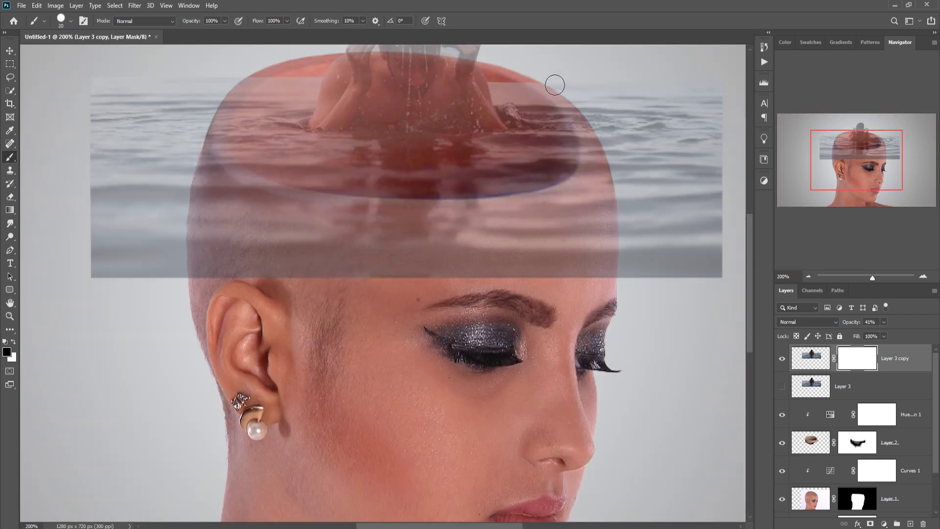
mouse_move(548, 90)
mouse_down()
mouse_move(594, 139)
mouse_move(594, 188)
mouse_move(579, 191)
mouse_up()
mouse_move(559, 98)
mouse_down()
mouse_move(588, 198)
mouse_move(488, 221)
mouse_move(330, 217)
mouse_move(278, 203)
mouse_move(231, 170)
mouse_move(290, 76)
mouse_up()
mouse_move(231, 135)
mouse_down()
mouse_move(228, 161)
mouse_move(307, 210)
mouse_move(477, 221)
mouse_move(331, 213)
mouse_move(547, 212)
mouse_move(450, 232)
mouse_move(211, 84)
mouse_move(579, 90)
mouse_move(643, 168)
mouse_up()
Mask out the remaining water outside the bowl with a larger brush and restore Layer 3 copy's opacity to 100%
key(bracketright)
key(bracketright)
key(bracketright)
key(bracketright)
mouse_move(230, 106)
mouse_down()
mouse_move(147, 87)
mouse_move(149, 292)
mouse_move(616, 286)
mouse_move(708, 132)
mouse_move(591, 298)
mouse_up()
click(819, 362)
drag(904, 334, 911, 334)
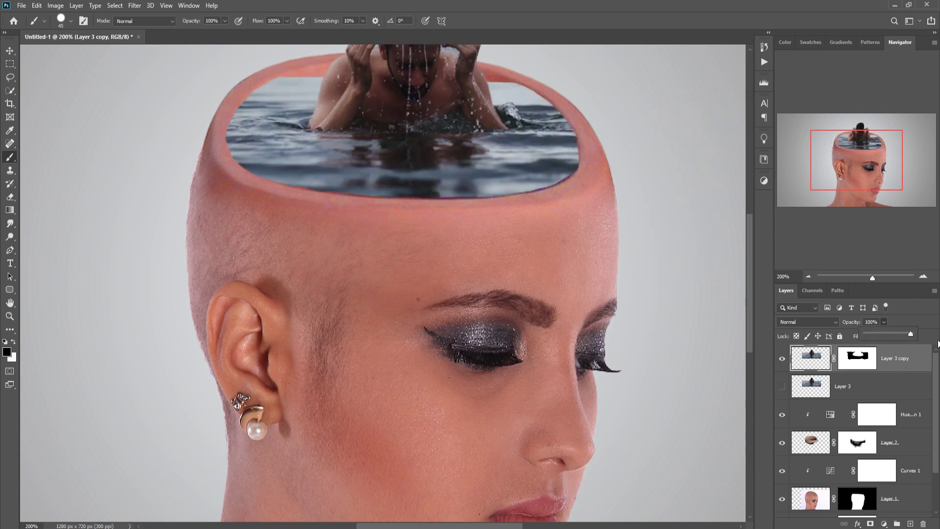
click(10, 51)
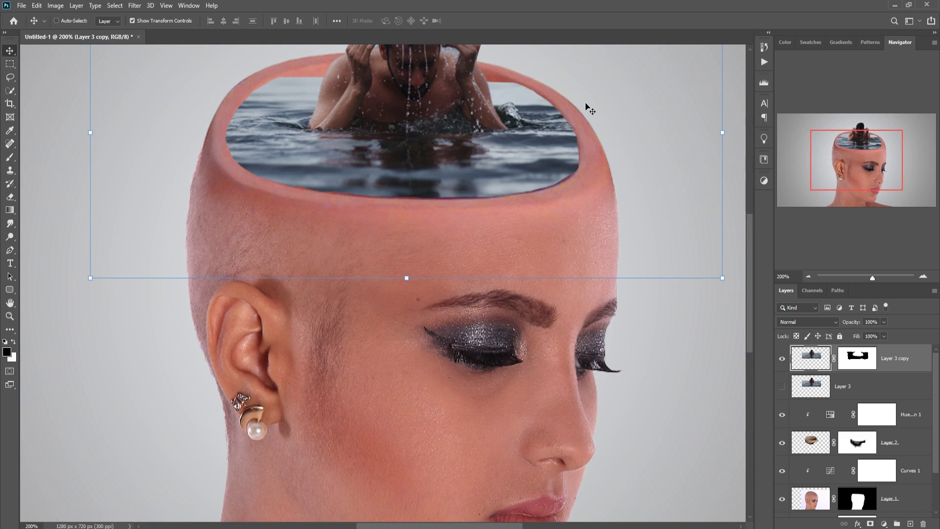
key(ctrl+plus)
key(ctrl+plus)
drag(512, 130, 551, 287)
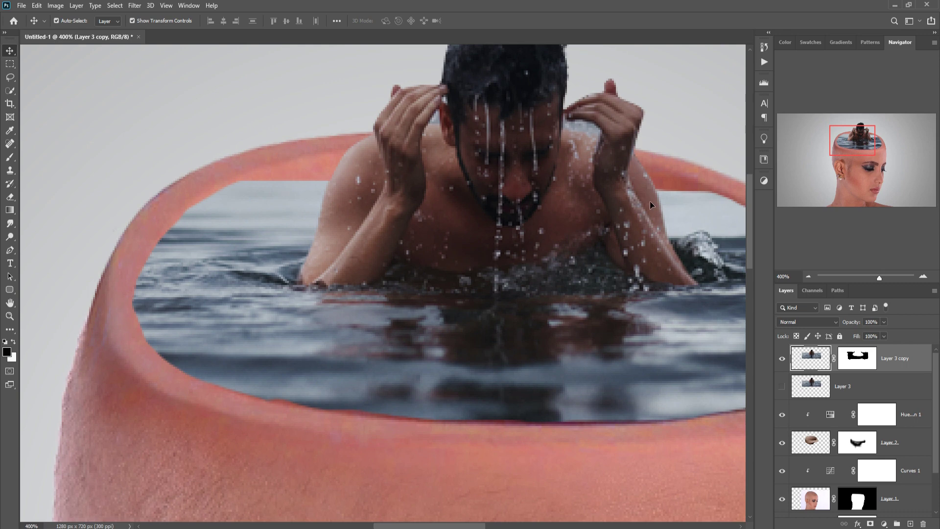
Lasso the skin-colored gap behind the man's shoulder on the woman's ear side, fill it with cloned water using a 15 px Clone Stamp, and deselect
click(10, 77)
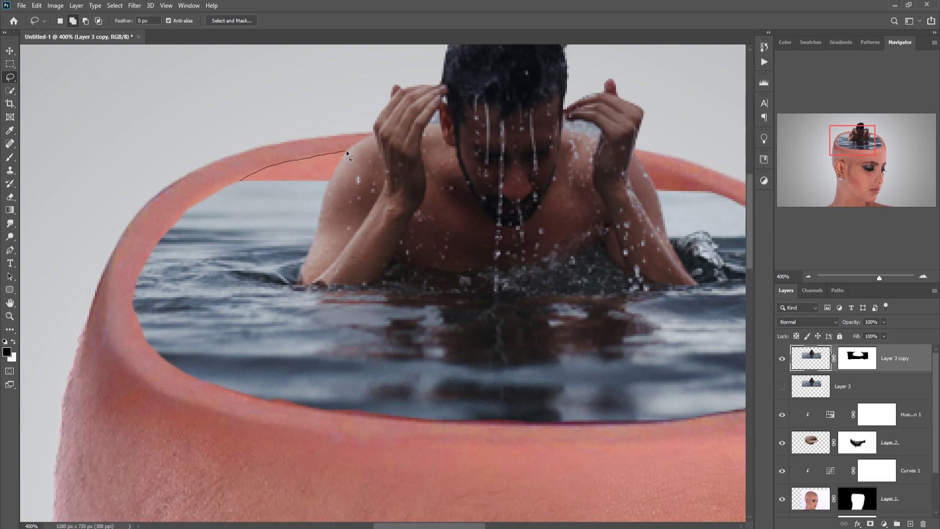
mouse_move(347, 150)
mouse_down()
mouse_move(329, 183)
mouse_move(240, 184)
mouse_up()
click(10, 170)
key(bracketleft)
key(bracketleft)
key(bracketleft)
key(bracketleft)
key(bracketleft)
key(bracketleft)
key(bracketleft)
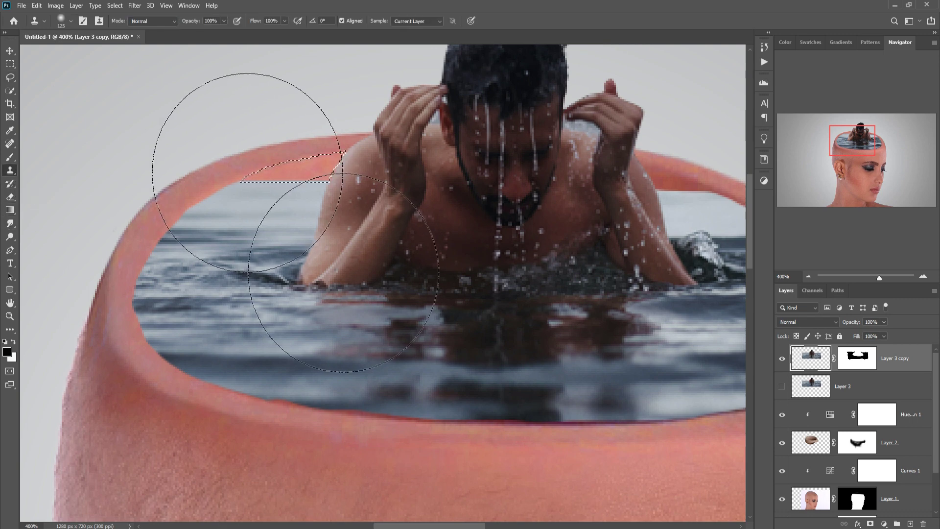
key(bracketleft)
key(bracketleft)
key(bracketleft)
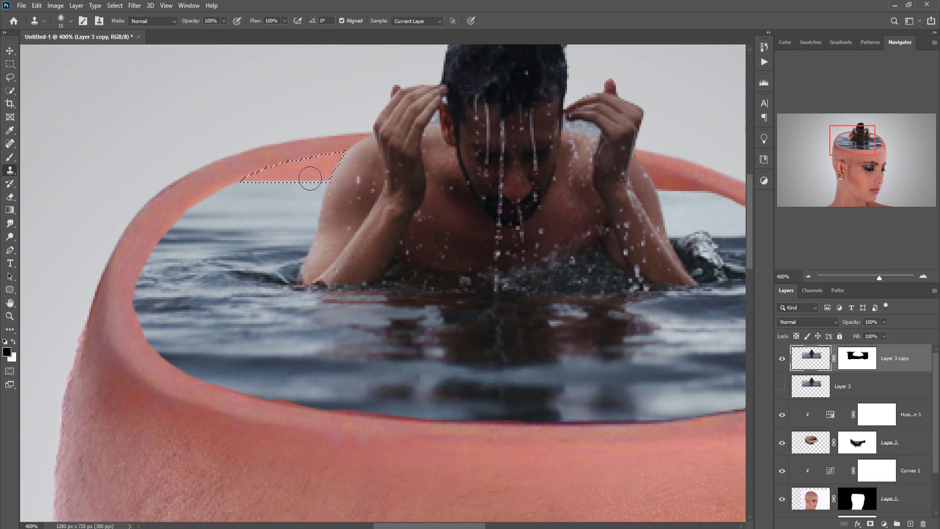
alt+click(293, 205)
click(305, 173)
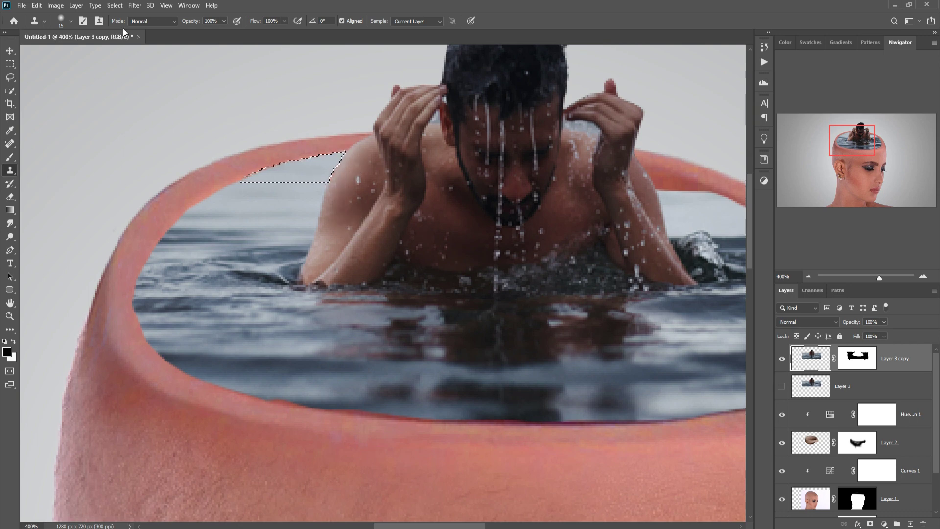
click(115, 6)
click(125, 26)
Lasso the gap between the man's other shoulder and the bowl's rear rim, fill it with cloned water, and deselect
drag(541, 291, 342, 287)
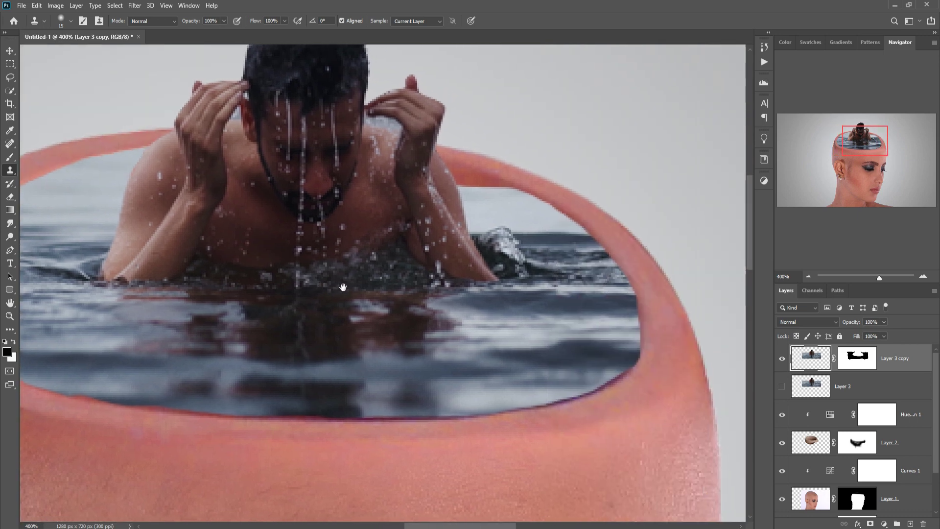
click(10, 77)
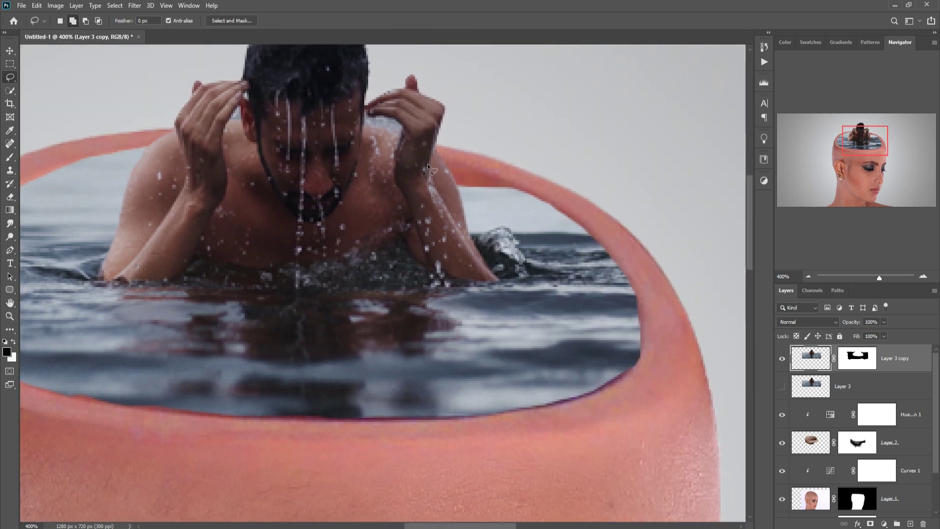
mouse_move(506, 189)
mouse_down()
mouse_move(458, 187)
mouse_move(440, 157)
mouse_up()
click(10, 170)
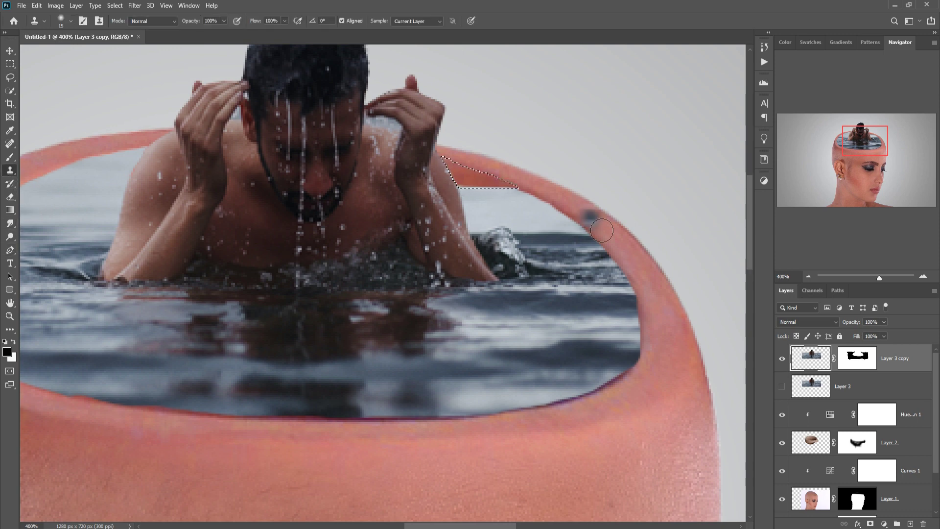
key(ctrl+z)
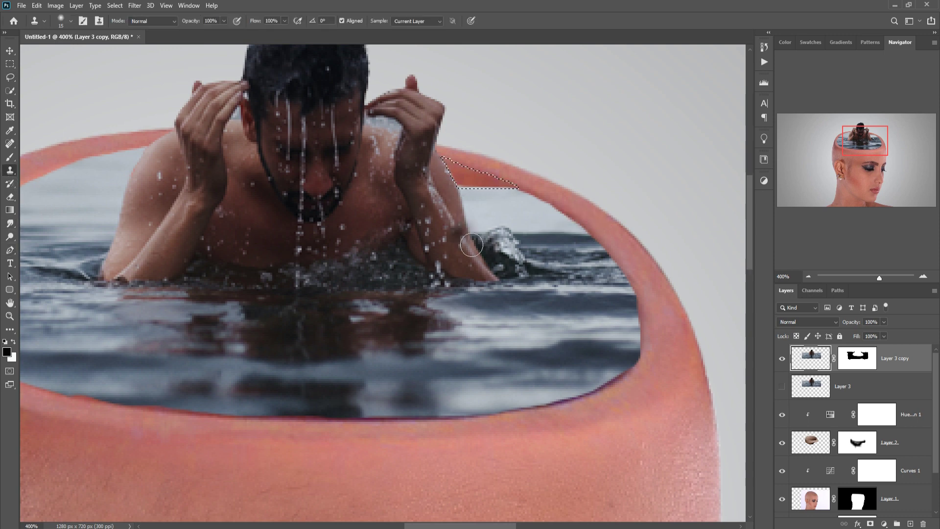
alt+click(514, 202)
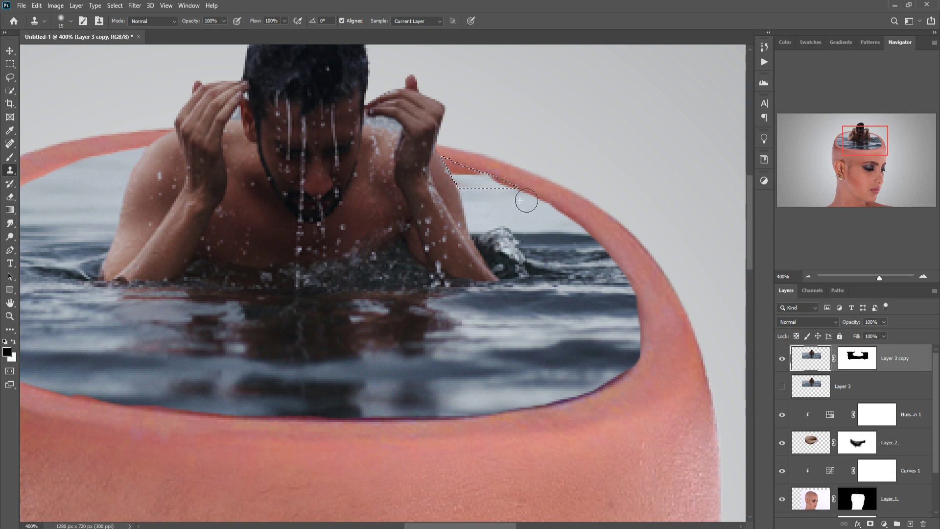
alt+click(487, 200)
drag(494, 188, 458, 174)
key(bracketleft)
key(bracketleft)
key(bracketleft)
click(115, 6)
click(125, 26)
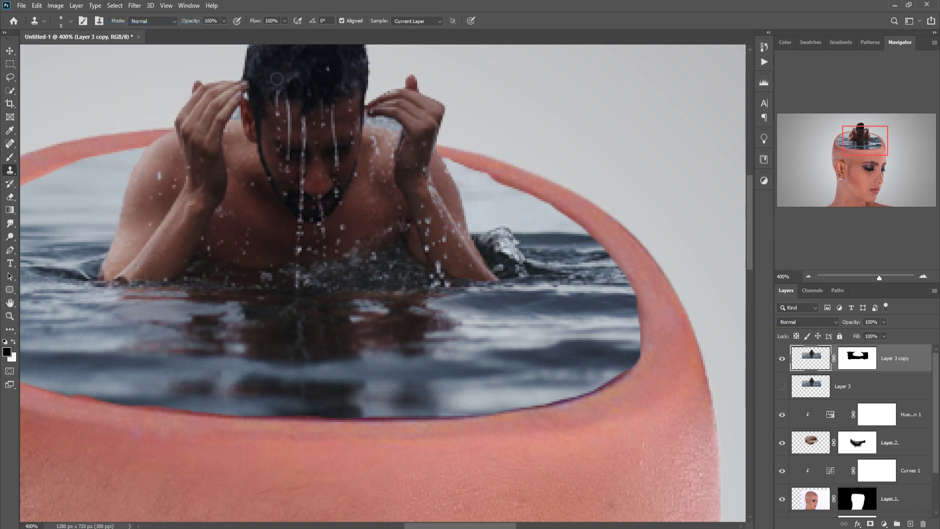
Scale Layer 3 copy down slightly so the water and man sit within the bowl's rim
click(9, 51)
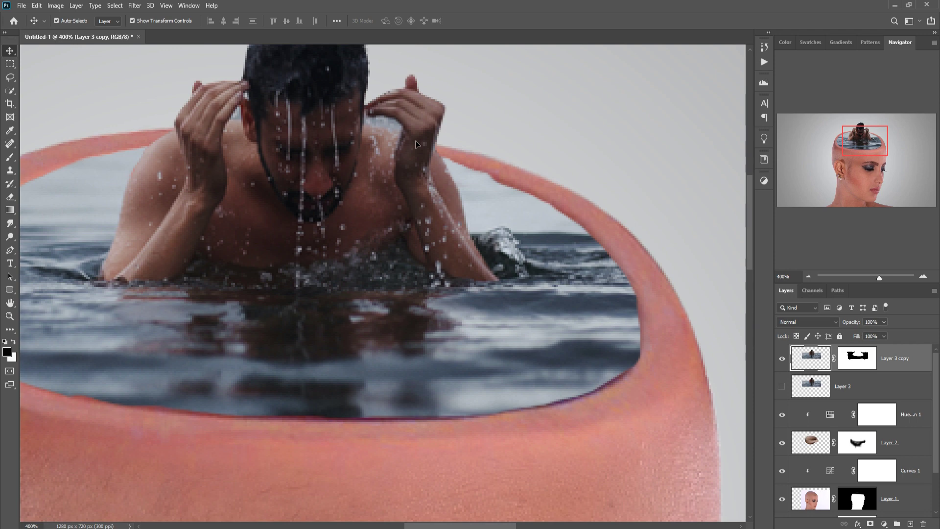
key(ctrl+minus)
key(ctrl+minus)
key(ctrl+minus)
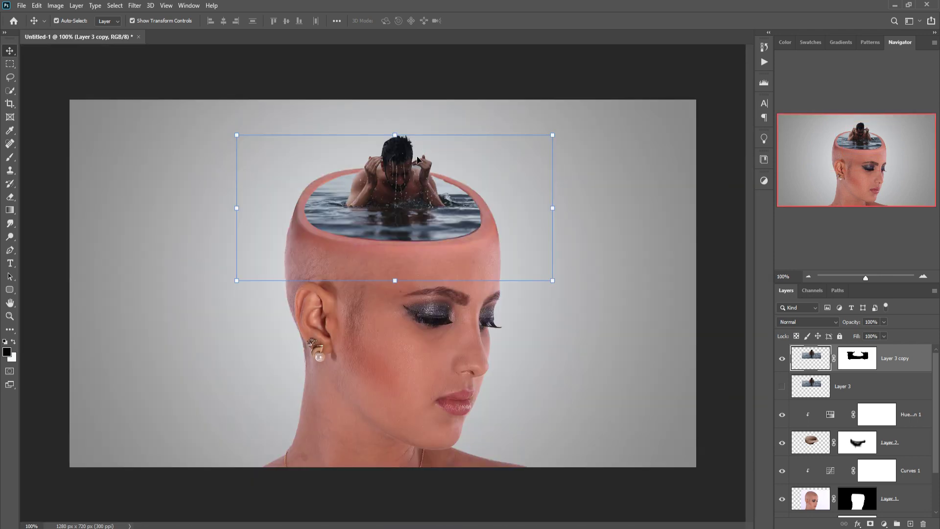
Create a new layer above Layer 3 copy and clip it to that layer
click(911, 523)
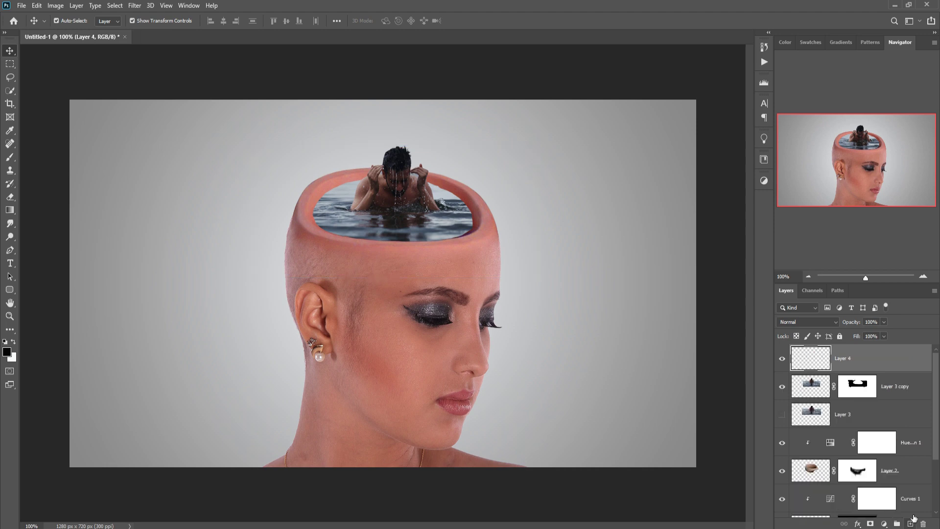
right_click(882, 372)
click(772, 295)
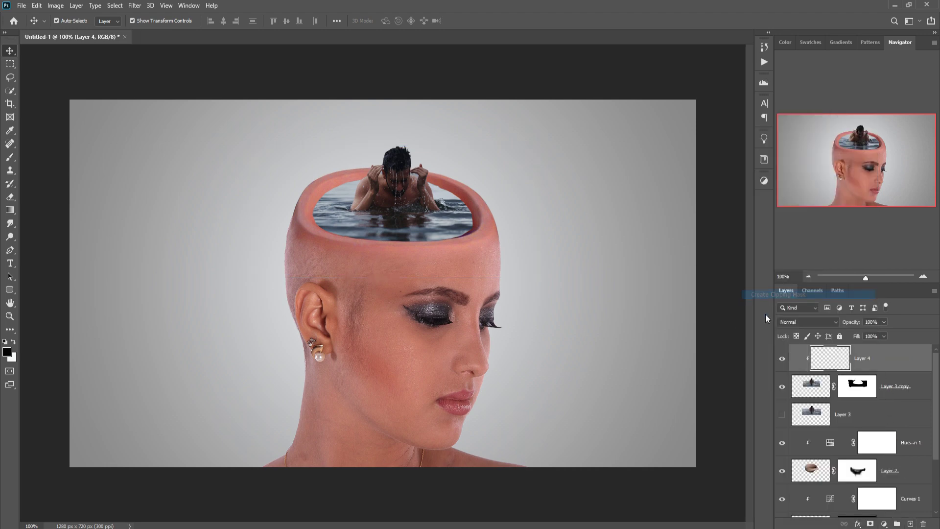
Paint black shading around the water's edges with a 45 px Soft Round brush at 10% opacity
click(9, 157)
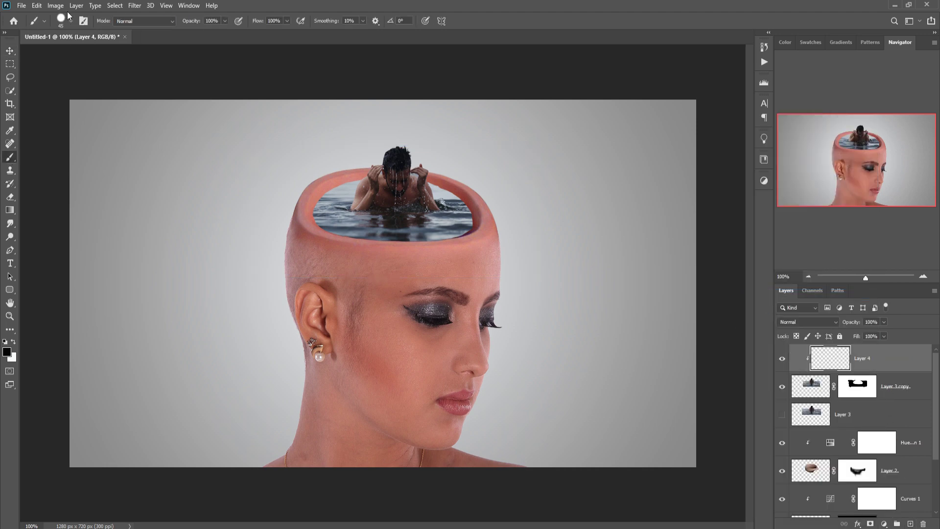
click(70, 21)
click(66, 147)
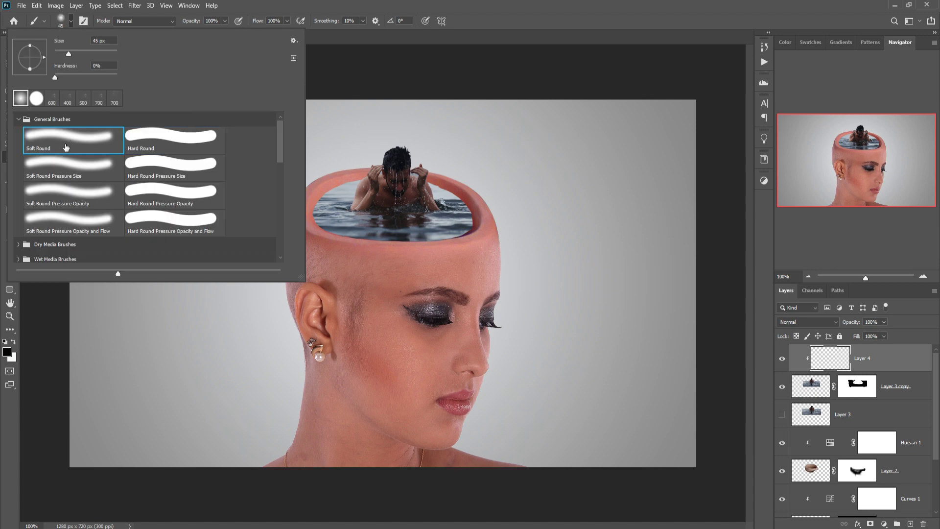
click(469, 2)
click(224, 21)
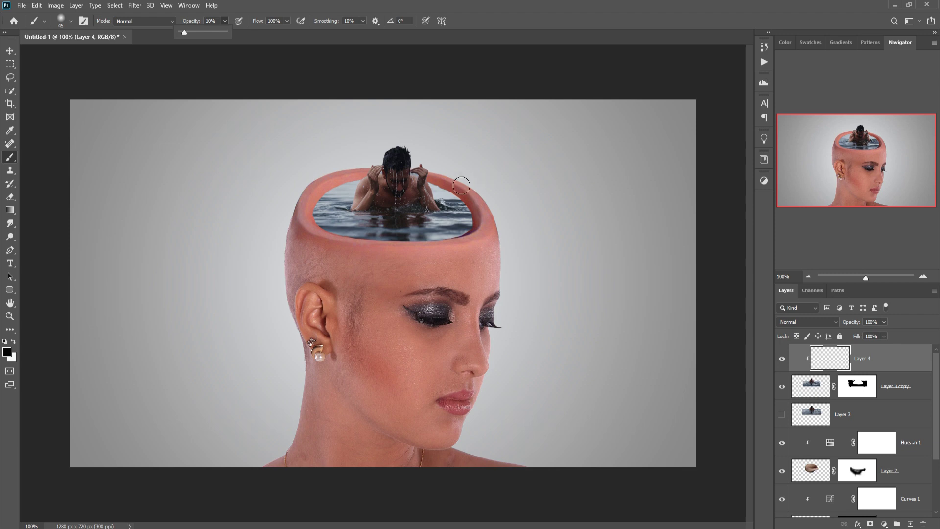
mouse_move(447, 187)
mouse_down()
mouse_move(472, 207)
mouse_move(447, 186)
mouse_move(440, 192)
mouse_move(496, 226)
mouse_move(467, 204)
mouse_move(485, 232)
mouse_move(443, 263)
mouse_move(458, 259)
mouse_move(326, 238)
mouse_move(350, 256)
mouse_move(381, 258)
mouse_move(326, 247)
mouse_move(315, 206)
mouse_move(312, 217)
mouse_move(368, 177)
mouse_move(372, 185)
mouse_move(323, 200)
mouse_up()
mouse_move(382, 257)
mouse_down()
mouse_move(418, 259)
mouse_move(385, 259)
mouse_move(426, 250)
mouse_move(342, 252)
mouse_move(470, 250)
mouse_up()
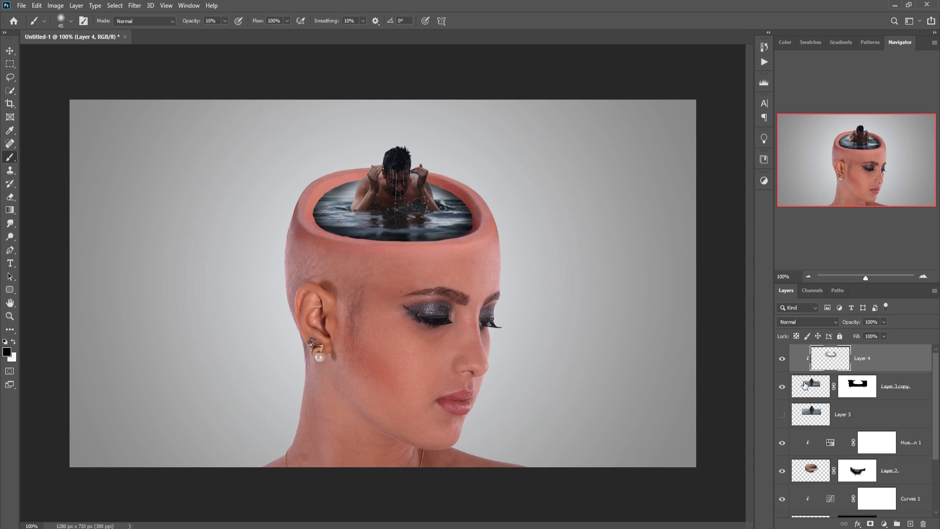
Add a new layer above the Hue/Saturation adjustment and clip it to the bowl's Layer 2
click(882, 443)
key(ctrl+shift+alt+n)
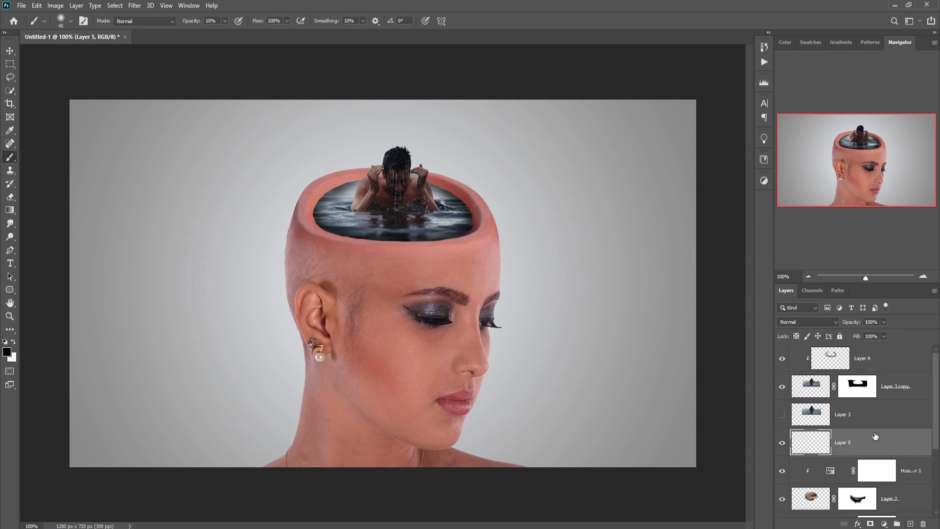
right_click(871, 441)
click(864, 204)
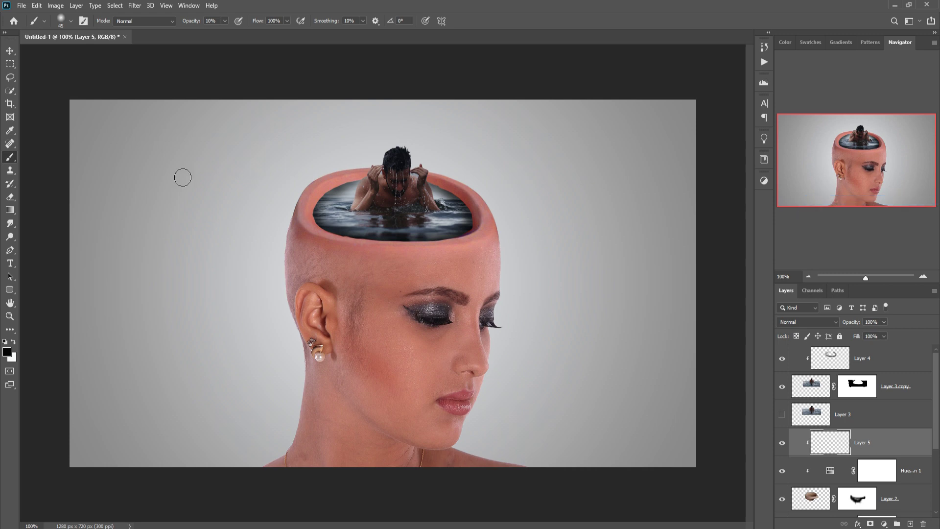
Paint soft black shadows along the bowl's inner rim with a 20 px brush at 10% opacity
click(224, 20)
drag(225, 32, 227, 32)
click(456, 205)
click(224, 20)
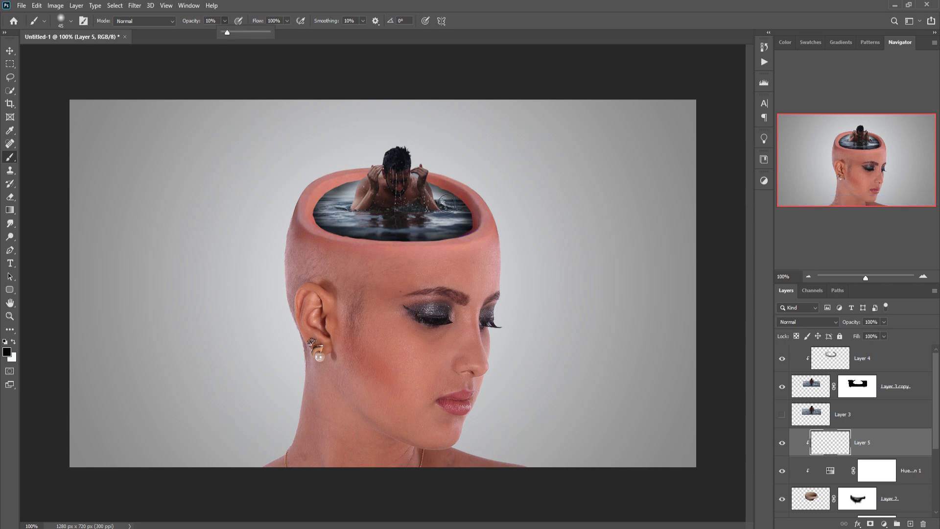
key(bracketleft)
key(bracketleft)
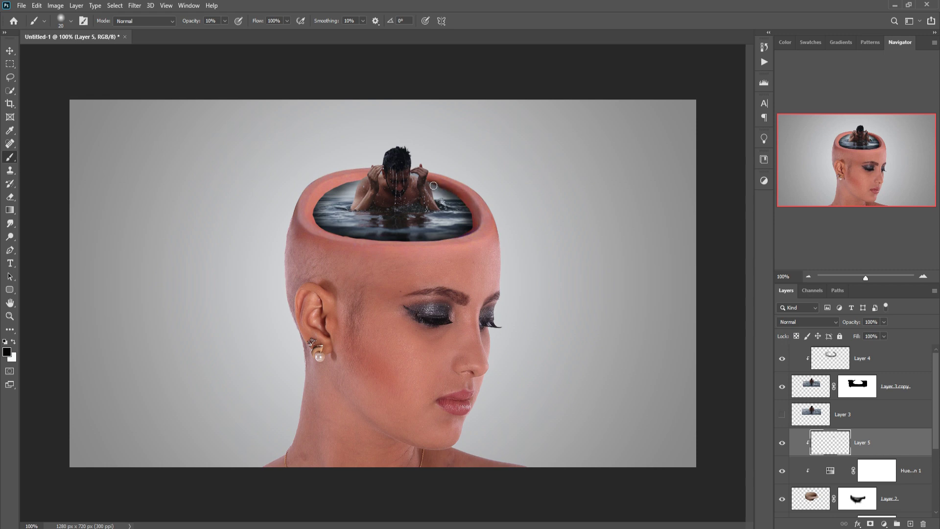
drag(462, 197, 478, 221)
mouse_move(345, 182)
mouse_down()
mouse_move(367, 185)
mouse_move(330, 201)
mouse_move(373, 181)
mouse_move(321, 224)
mouse_move(332, 197)
mouse_move(331, 227)
mouse_move(320, 219)
mouse_move(324, 234)
mouse_move(319, 223)
mouse_move(351, 242)
mouse_move(328, 236)
mouse_move(359, 239)
mouse_up()
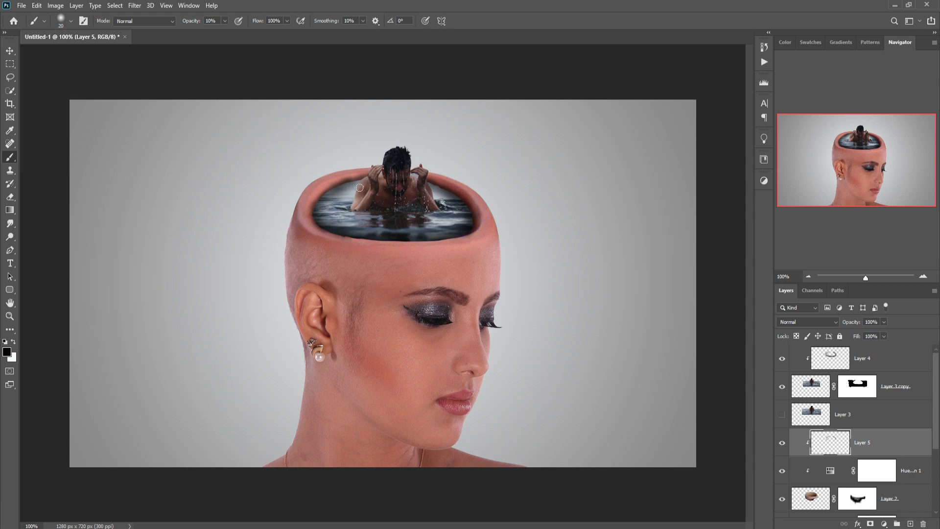
key(v)
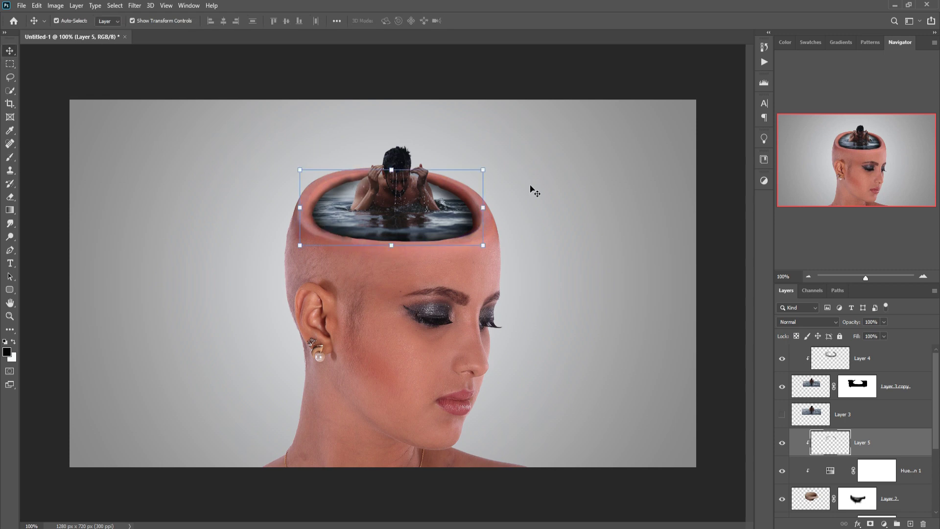